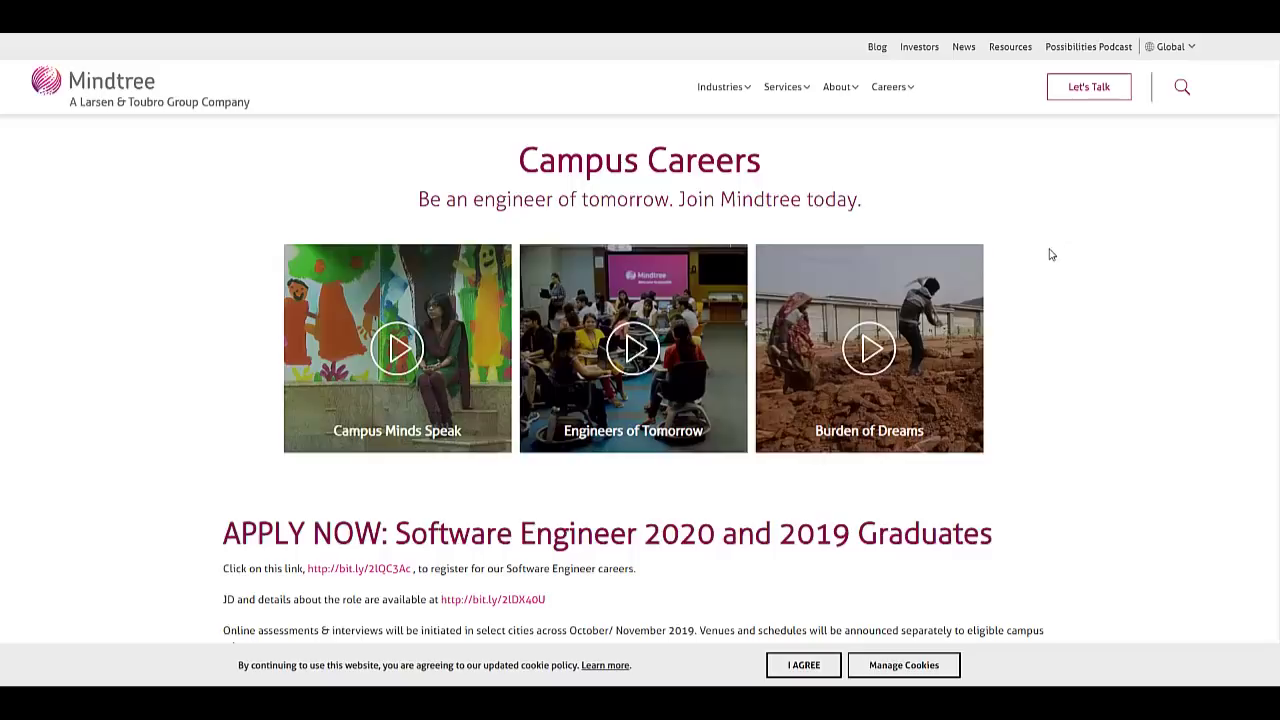
Open the graduate registration bit.ly link under APPLY NOW in a new tab
{"action": "scroll", "coordinate": [811, 209], "scroll_direction": "down", "scroll_amount": 1}
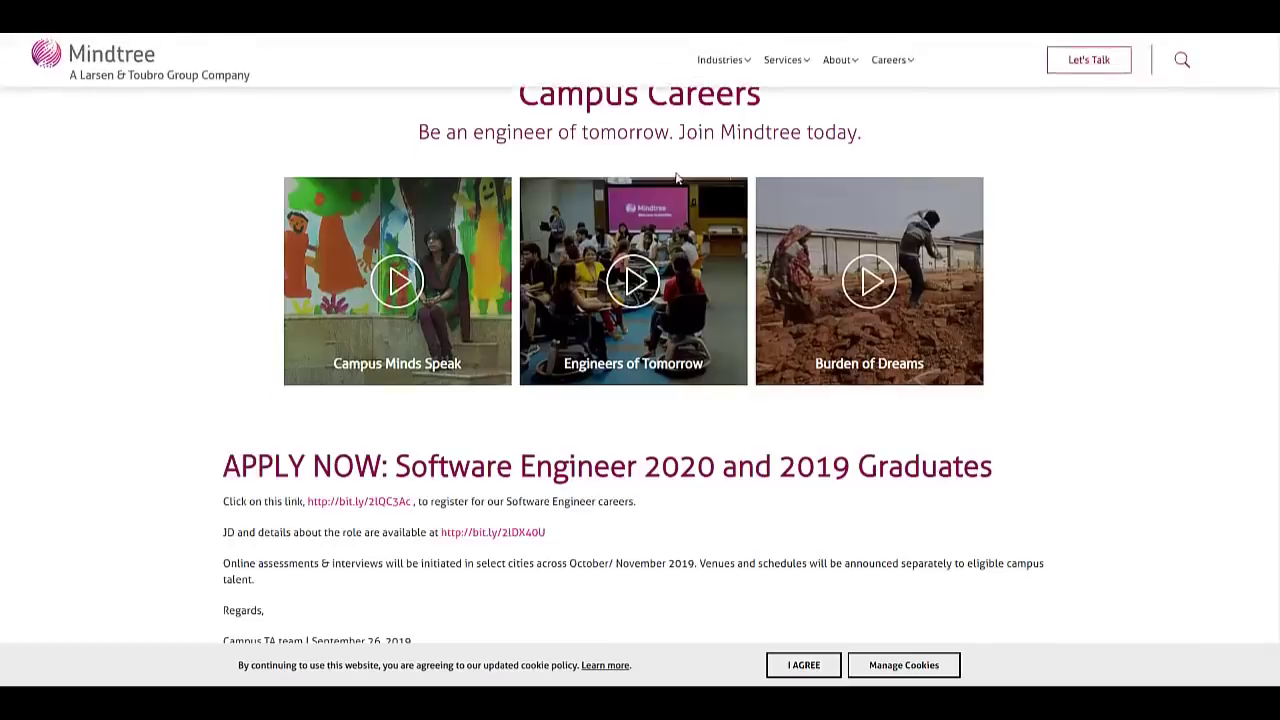
{"action": "scroll", "coordinate": [650, 195], "scroll_direction": "up", "scroll_amount": 1}
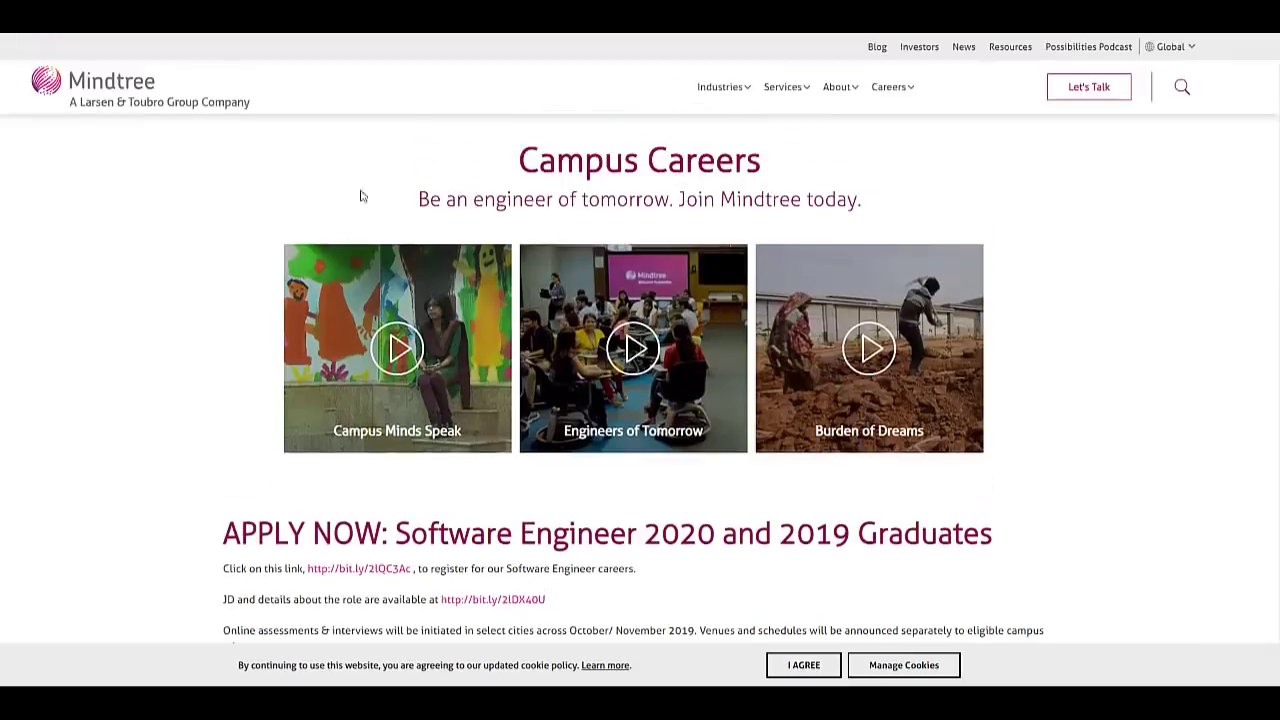
{"action": "scroll", "coordinate": [493, 384], "scroll_direction": "down", "scroll_amount": 3}
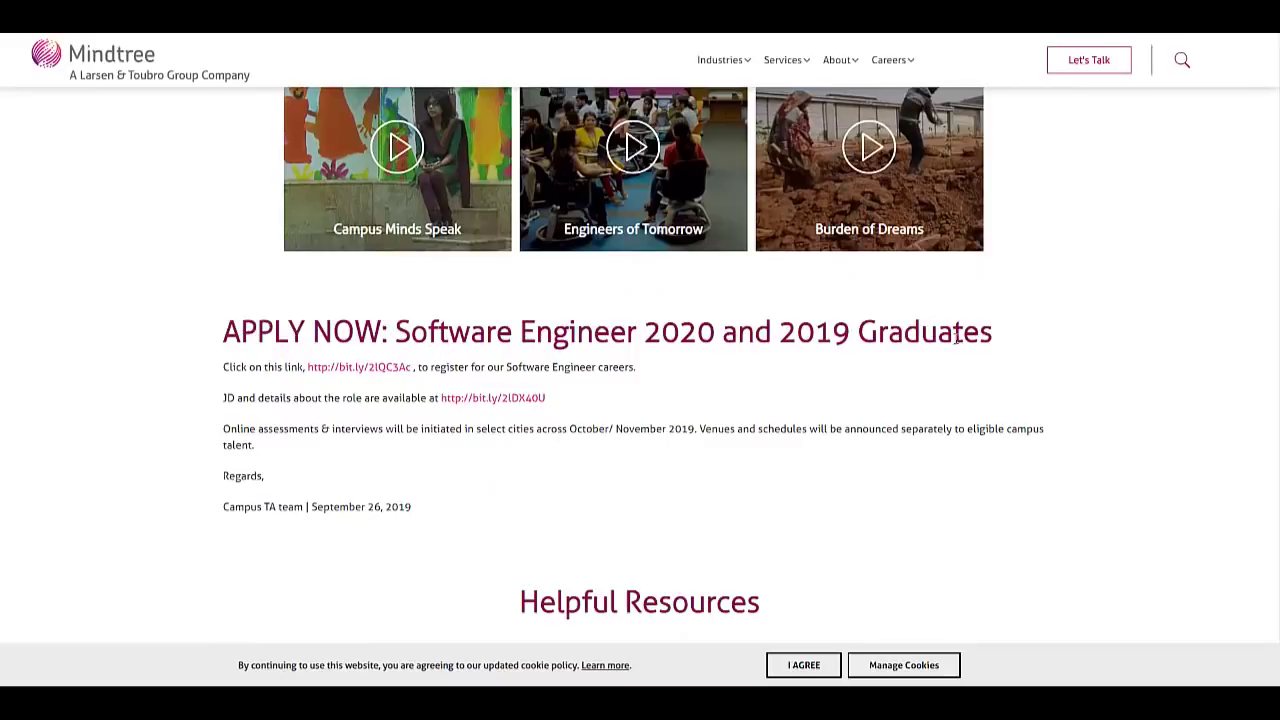
{"action": "scroll", "coordinate": [268, 492], "scroll_direction": "down", "scroll_amount": 1}
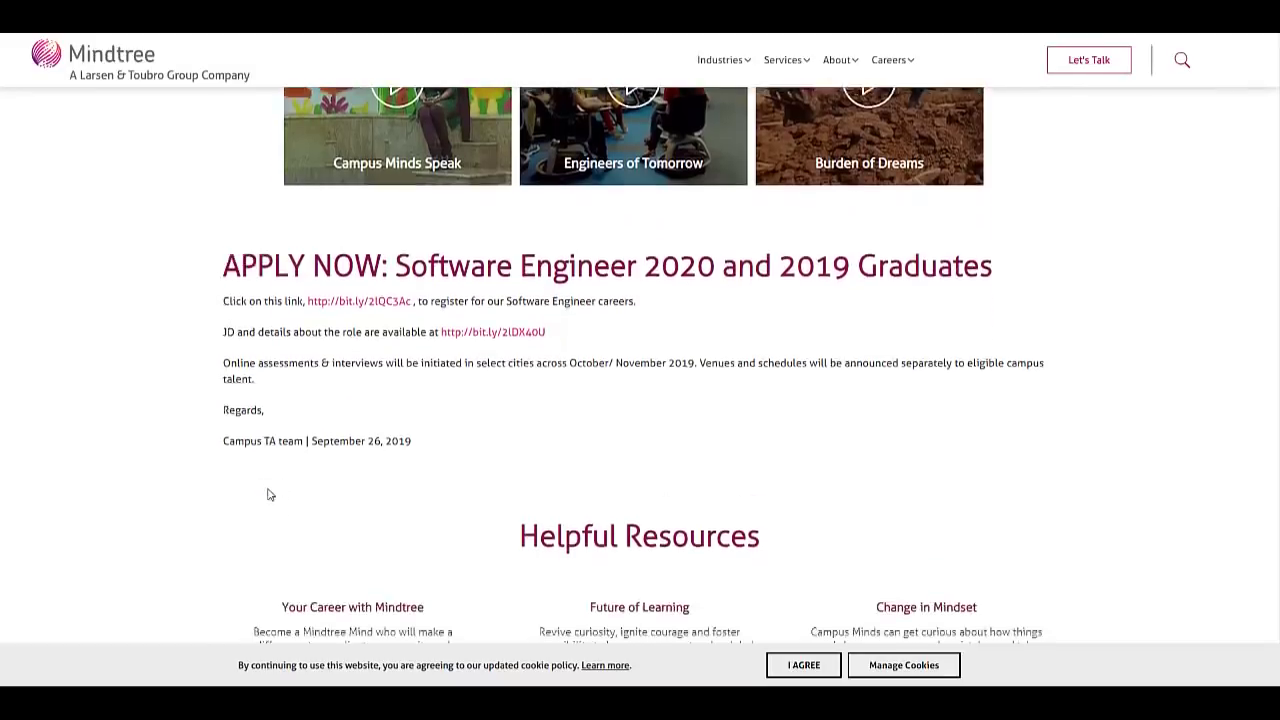
{"action": "scroll", "coordinate": [268, 492], "scroll_direction": "up", "scroll_amount": 1}
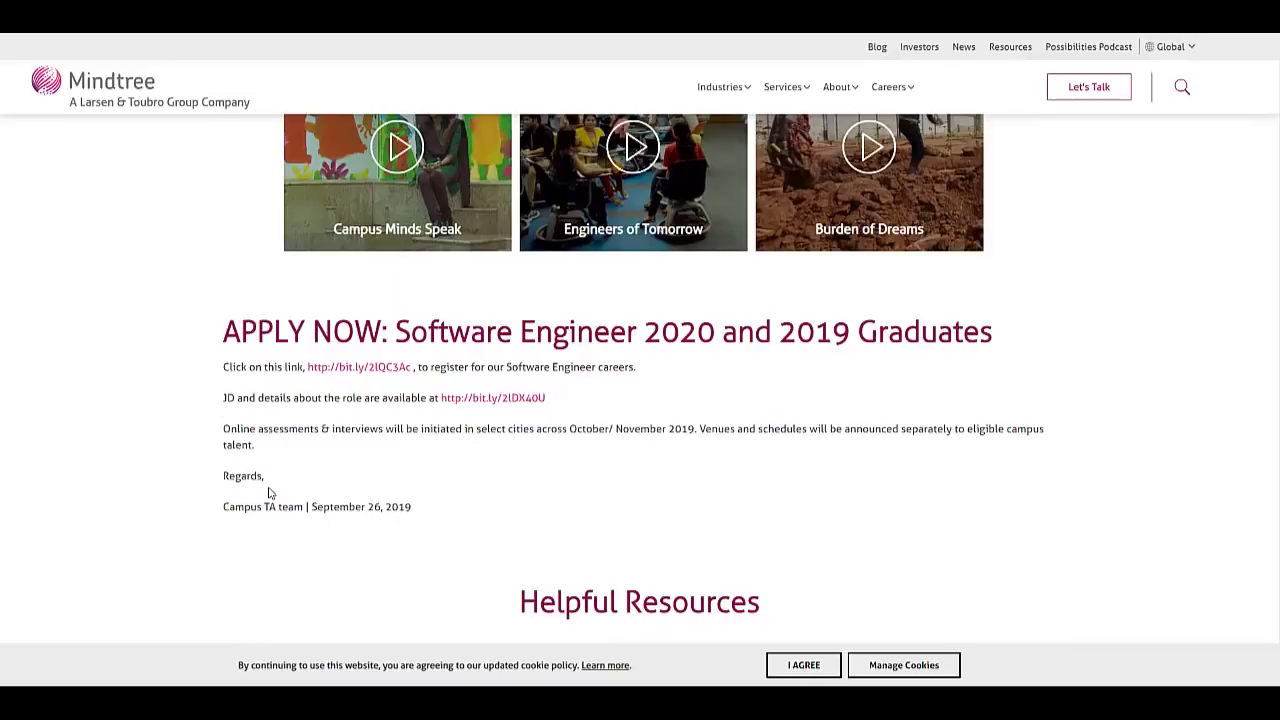
{"action": "right_click", "coordinate": [372, 374]}
{"action": "left_click", "coordinate": [386, 382]}
Open the job-description link in a new tab and highlight the sign-off date
{"action": "right_click", "coordinate": [468, 395]}
{"action": "left_click", "coordinate": [500, 406]}
{"action": "left_click_drag", "start_coordinate": [422, 510], "coordinate": [306, 513]}
Read the eligibility criteria, highlighting the accepted years of passing, then move on to the First Name question
{"action": "left_click", "coordinate": [415, 515]}
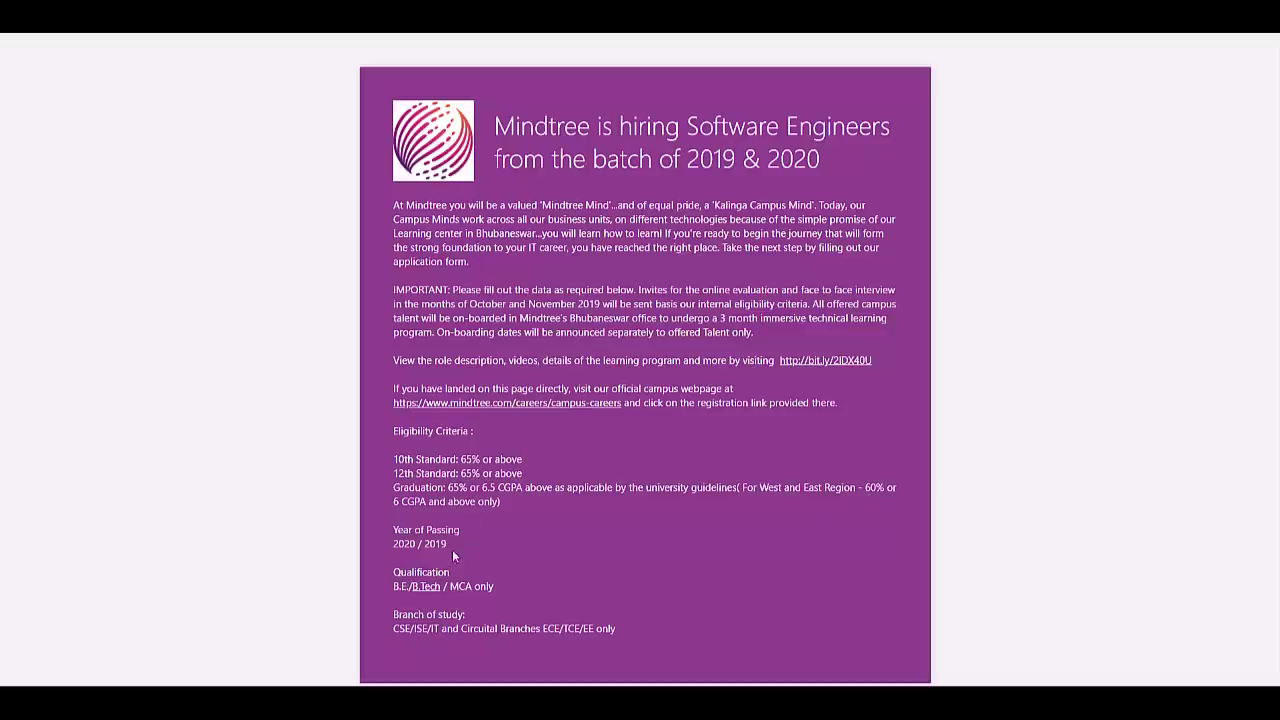
{"action": "left_click_drag", "start_coordinate": [452, 549], "coordinate": [405, 547]}
{"action": "scroll", "coordinate": [410, 545], "scroll_direction": "down", "scroll_amount": 1}
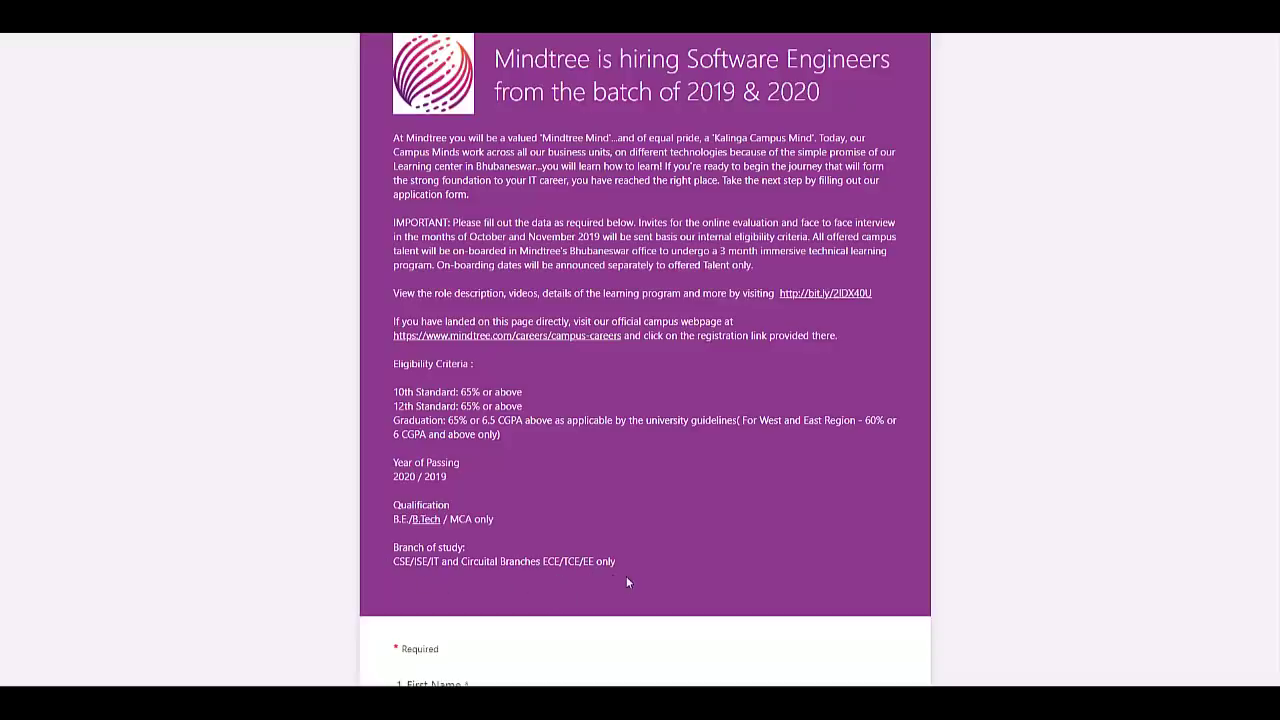
Scroll down through the personal and contact questions to the institution fields
{"action": "scroll", "coordinate": [624, 575], "scroll_direction": "down", "scroll_amount": 2}
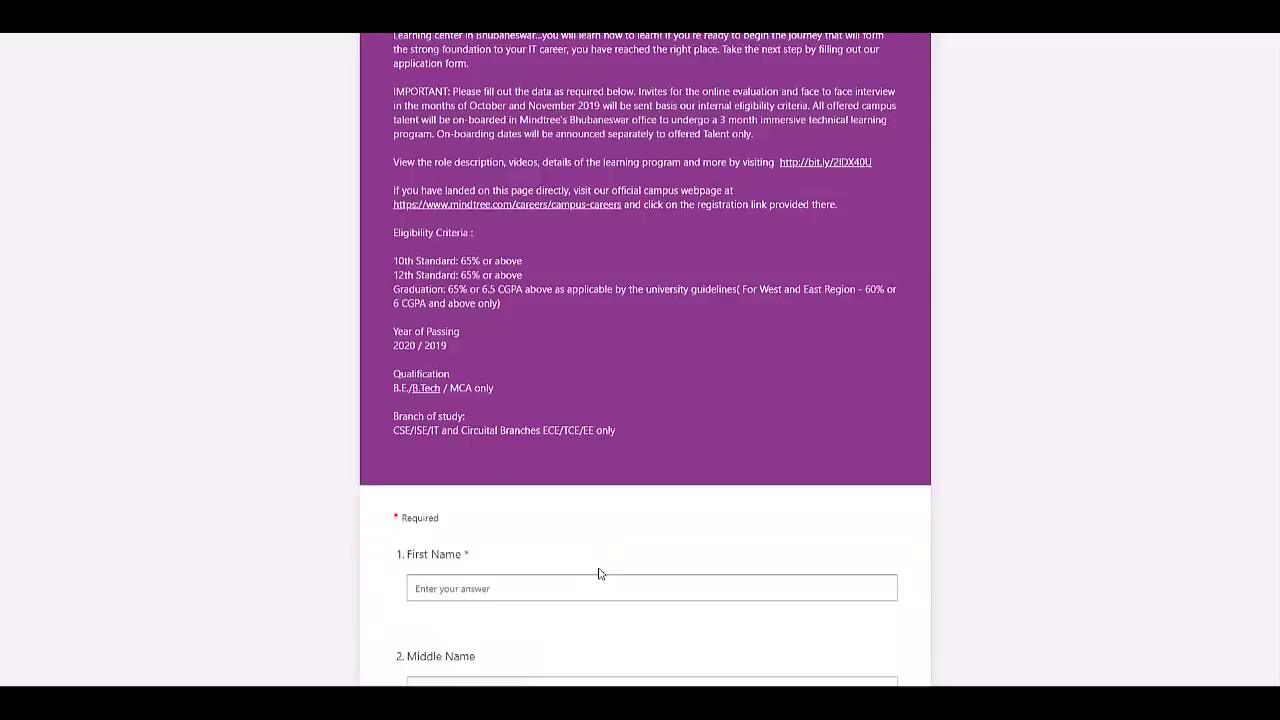
{"action": "scroll", "coordinate": [598, 573], "scroll_direction": "down", "scroll_amount": 5}
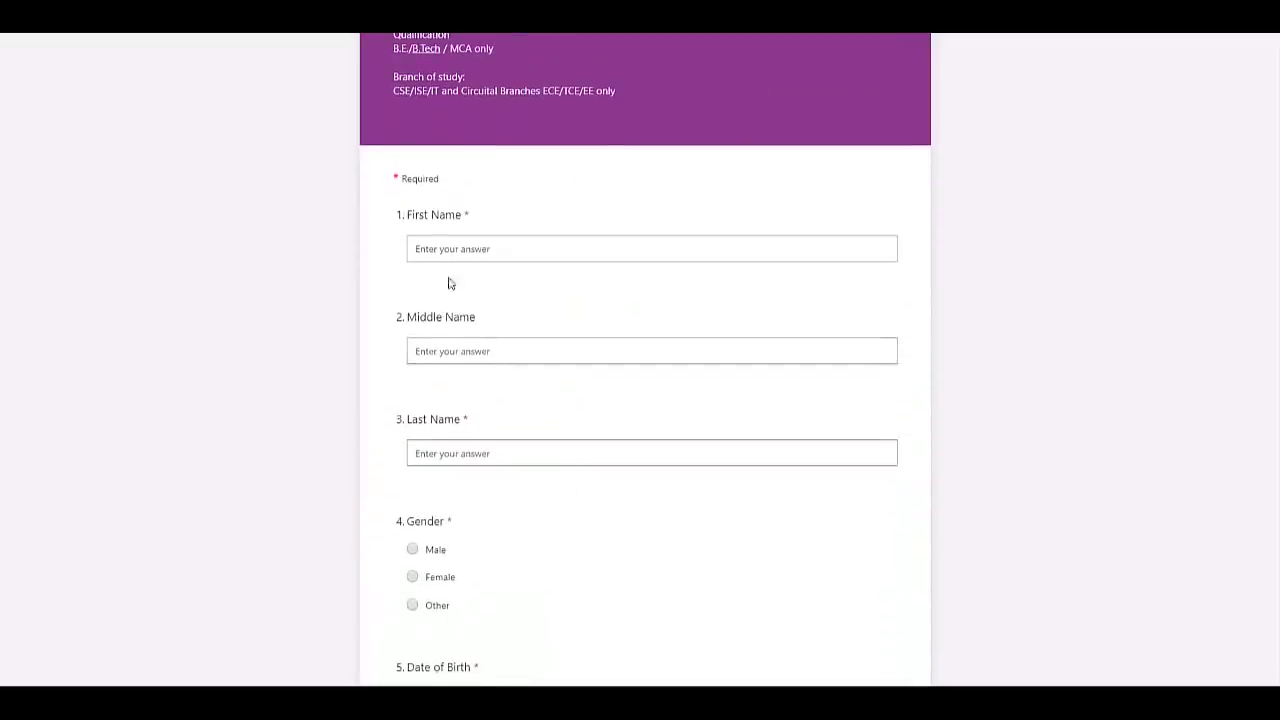
{"action": "scroll", "coordinate": [515, 492], "scroll_direction": "down", "scroll_amount": 2}
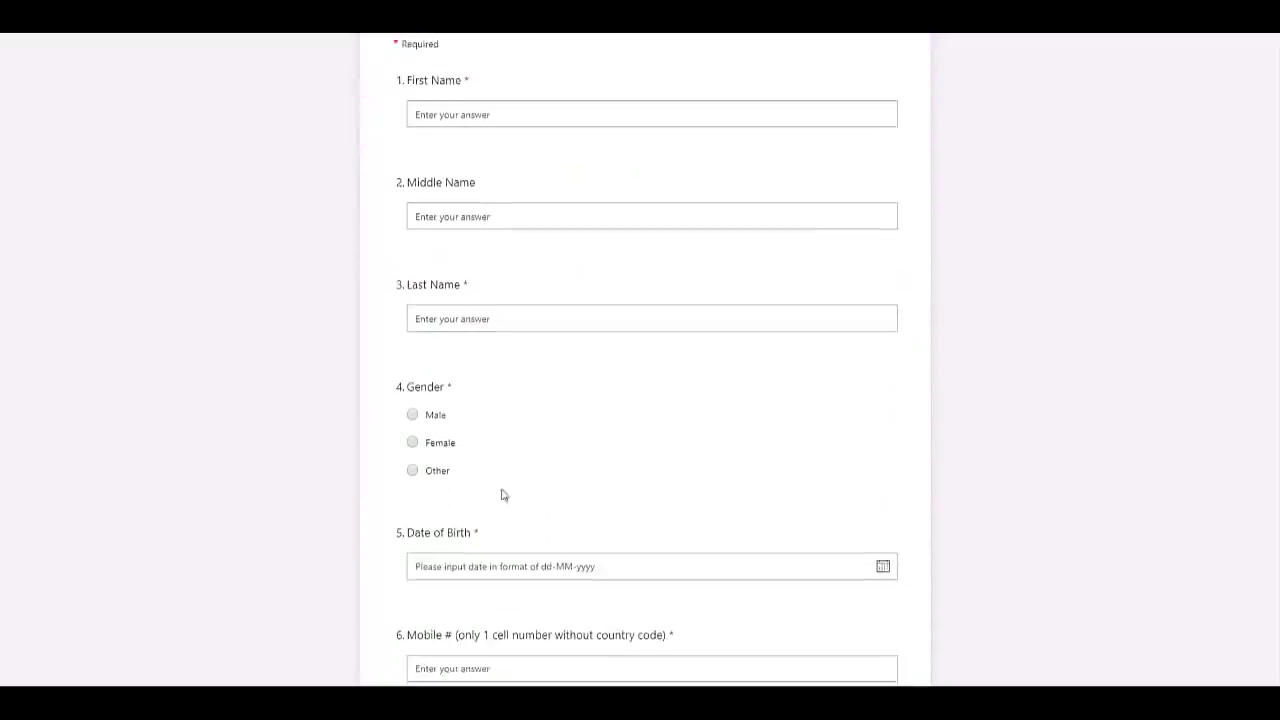
{"action": "scroll", "coordinate": [528, 466], "scroll_direction": "down", "scroll_amount": 2}
{"action": "scroll", "coordinate": [466, 489], "scroll_direction": "down", "scroll_amount": 2}
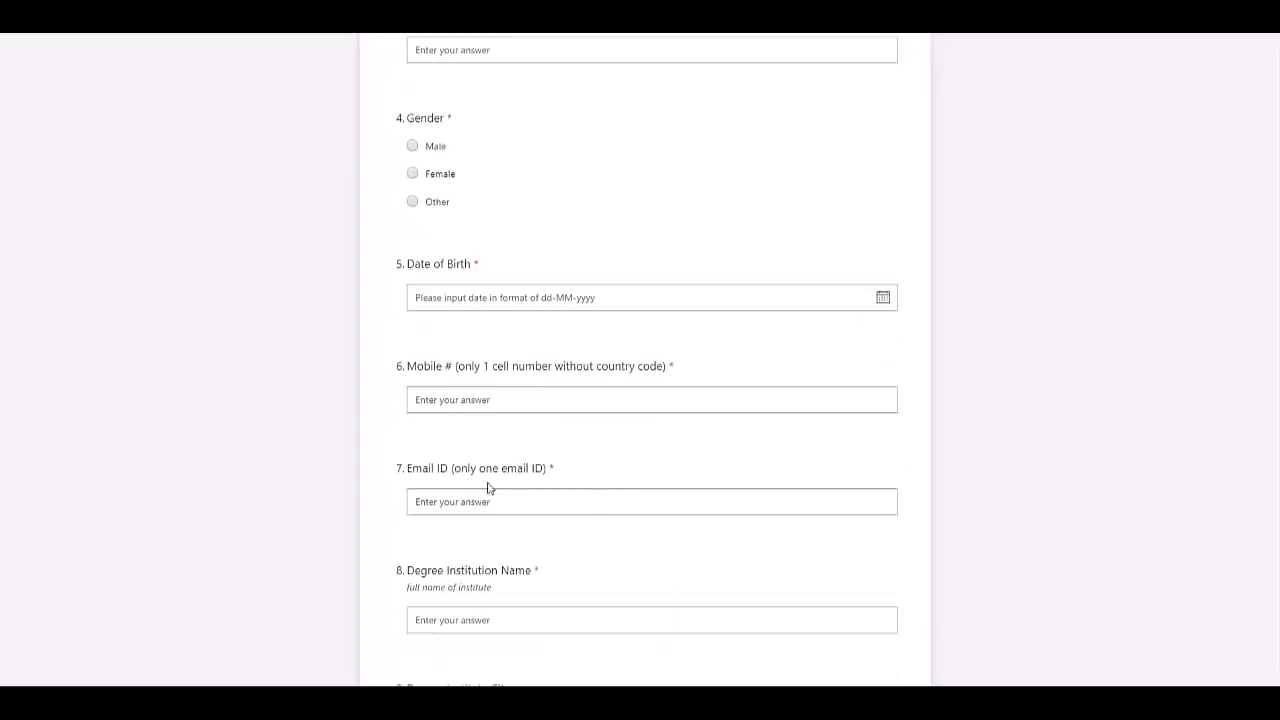
{"action": "scroll", "coordinate": [489, 487], "scroll_direction": "down", "scroll_amount": 2}
{"action": "scroll", "coordinate": [465, 490], "scroll_direction": "down", "scroll_amount": 1}
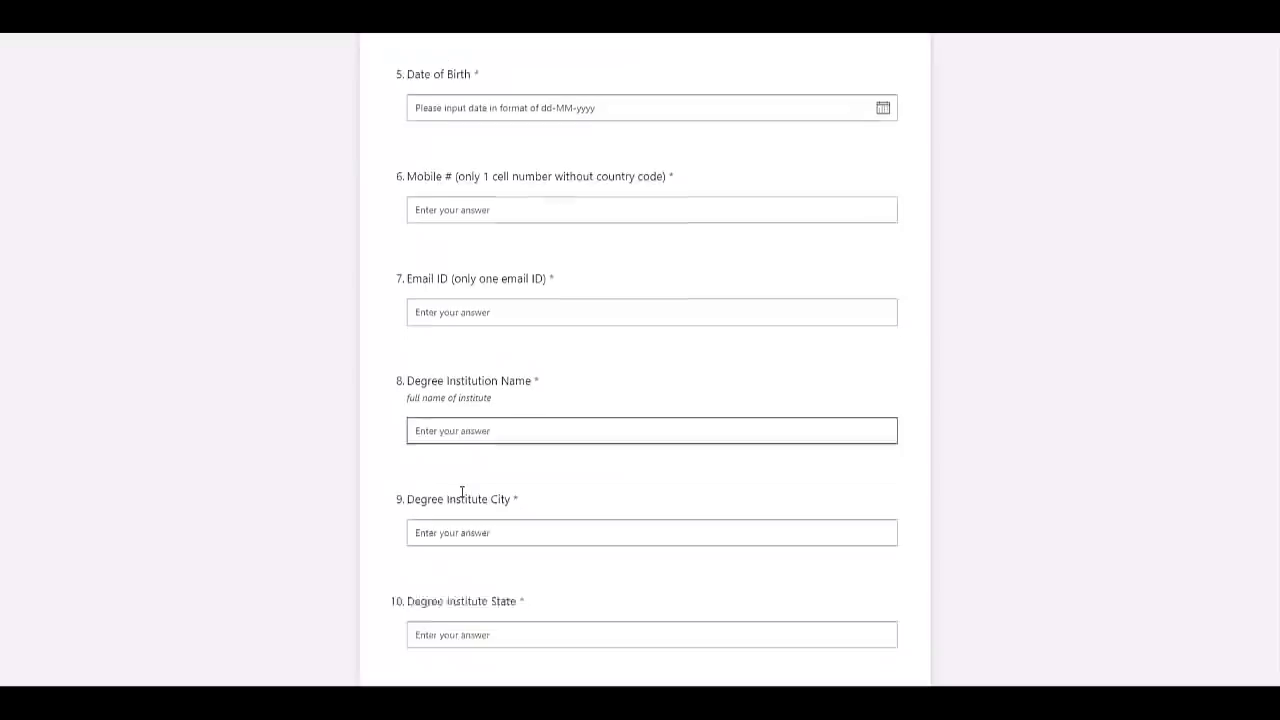
Click into the Degree Institution Name, City and State boxes, leaving them blank
{"action": "left_click", "coordinate": [484, 427]}
{"action": "scroll", "coordinate": [443, 417], "scroll_direction": "down", "scroll_amount": 2}
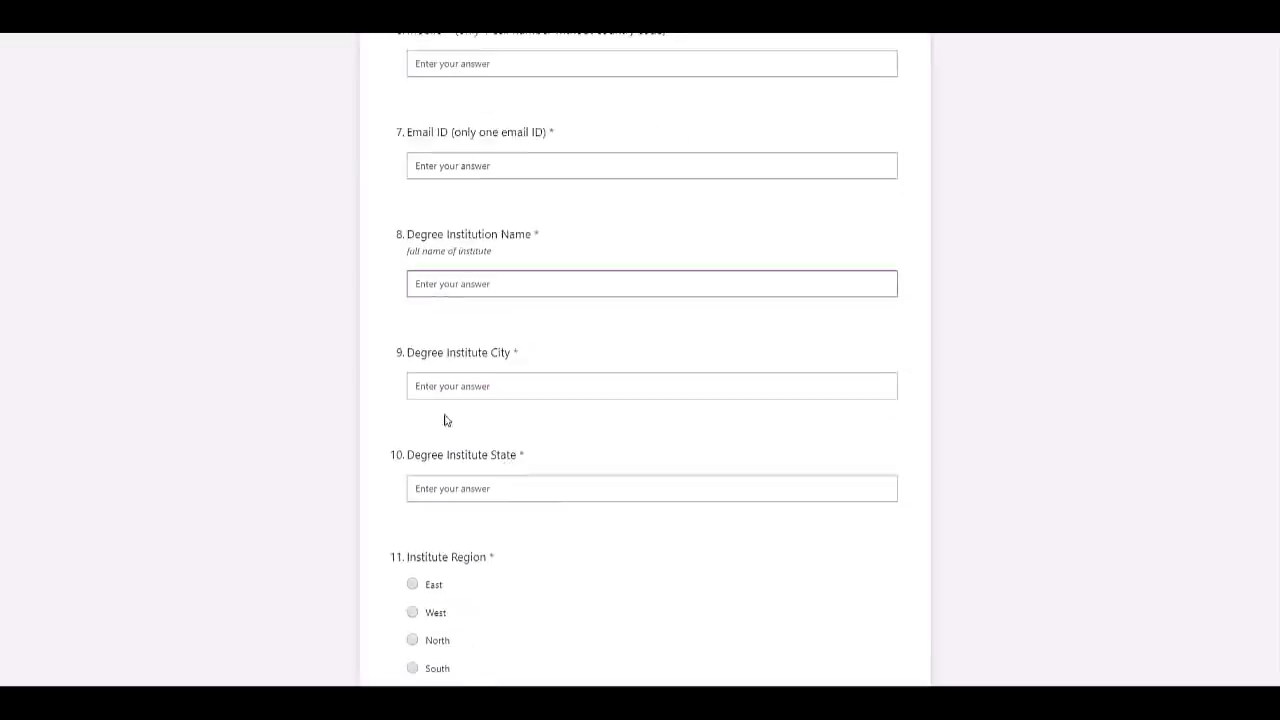
{"action": "left_click", "coordinate": [450, 388]}
{"action": "scroll", "coordinate": [529, 500], "scroll_direction": "down", "scroll_amount": 1}
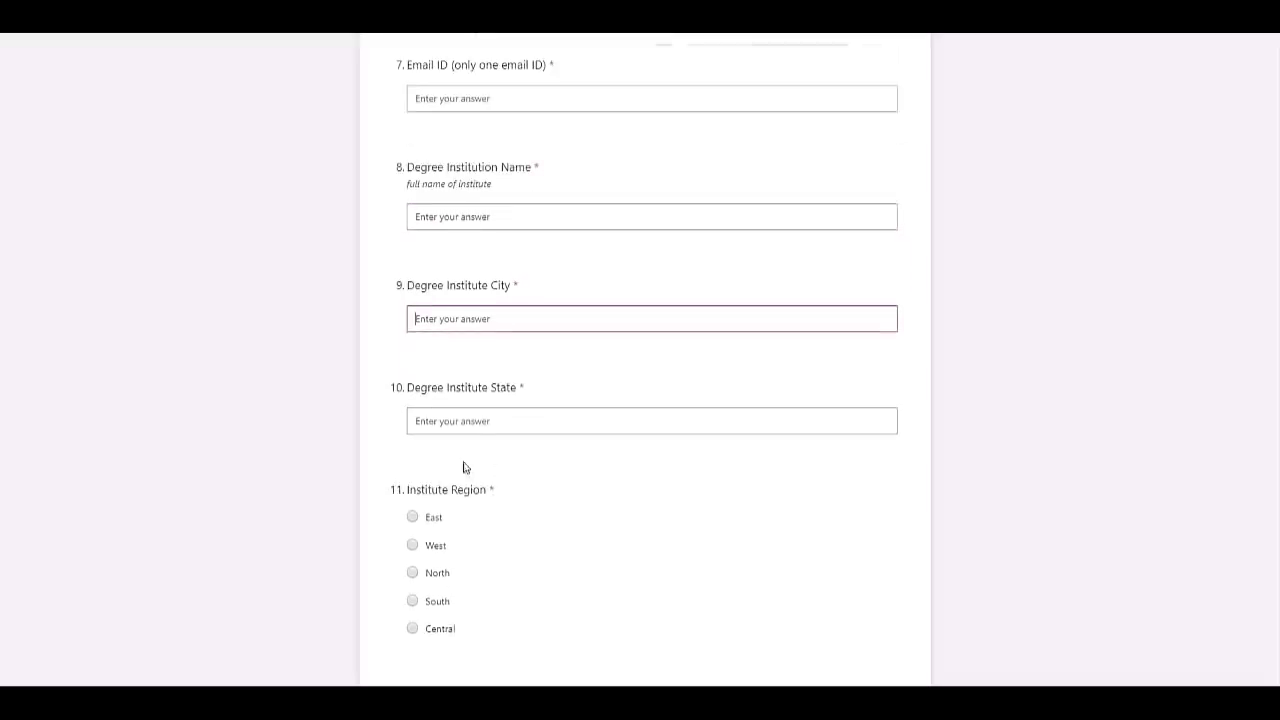
{"action": "left_click", "coordinate": [463, 421]}
{"action": "scroll", "coordinate": [529, 494], "scroll_direction": "down", "scroll_amount": 2}
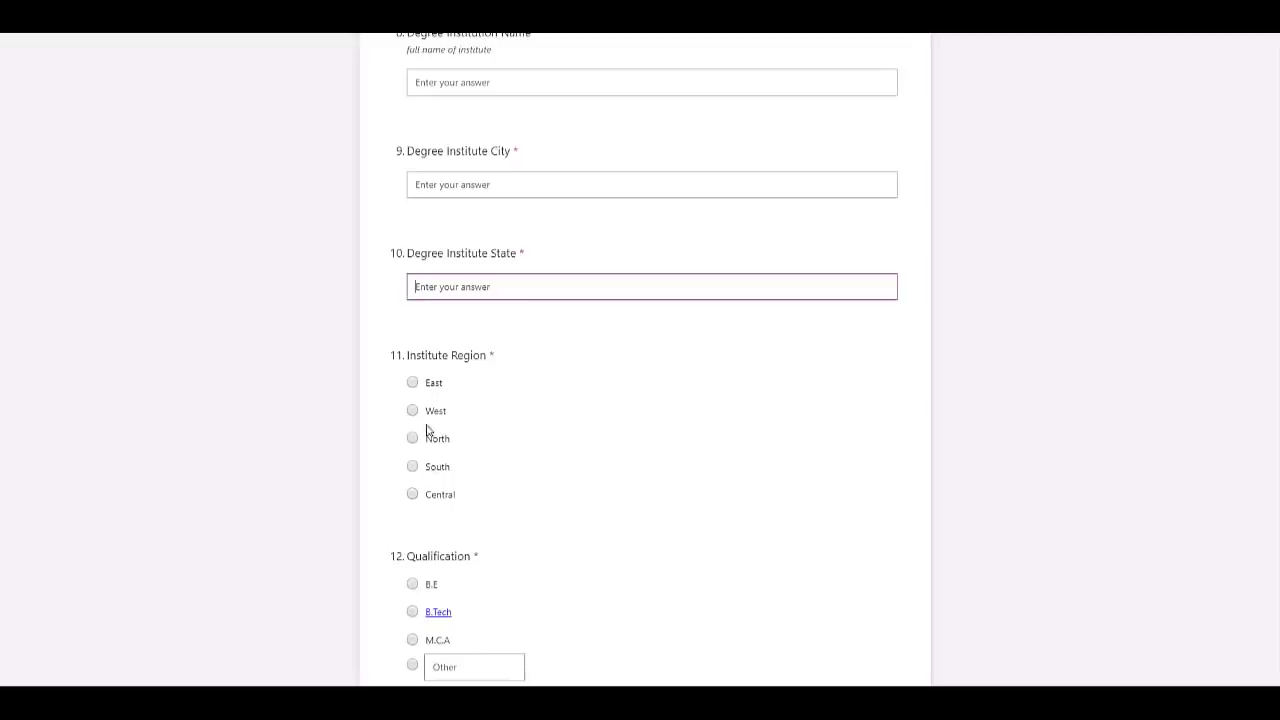
{"action": "scroll", "coordinate": [520, 449], "scroll_direction": "down", "scroll_amount": 2}
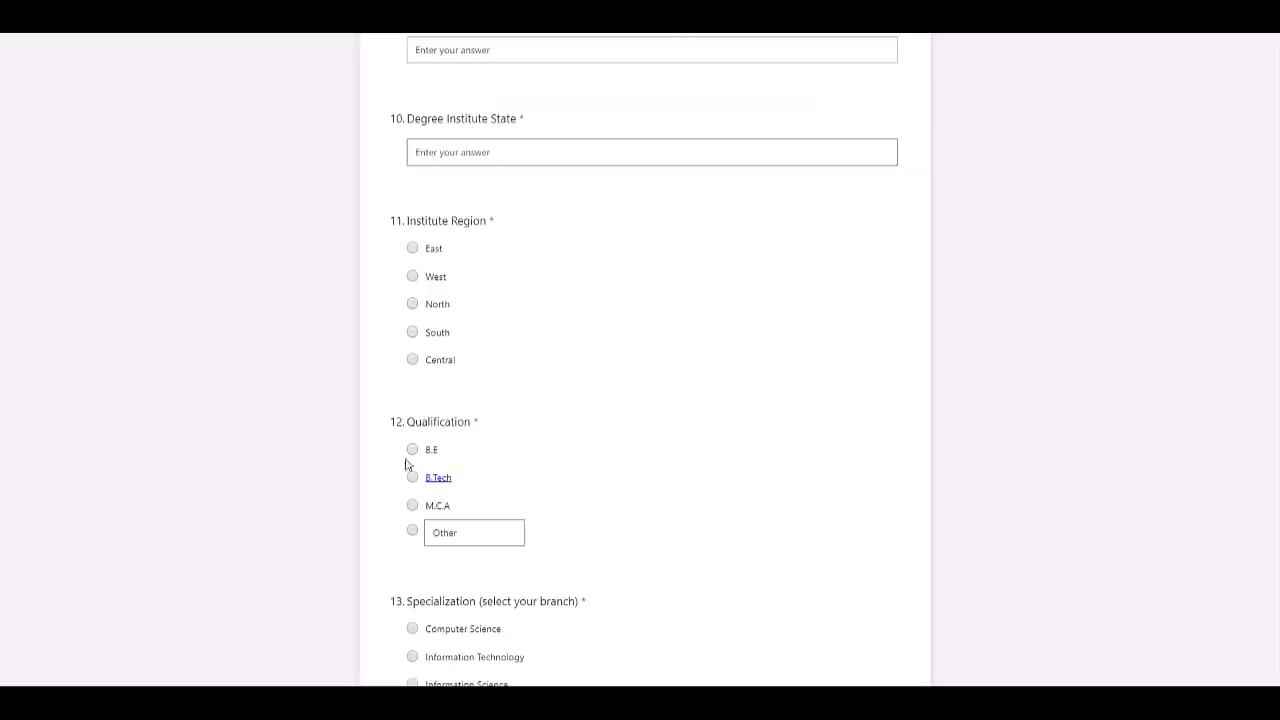
{"action": "scroll", "coordinate": [476, 515], "scroll_direction": "down", "scroll_amount": 1}
{"action": "scroll", "coordinate": [526, 457], "scroll_direction": "down", "scroll_amount": 1}
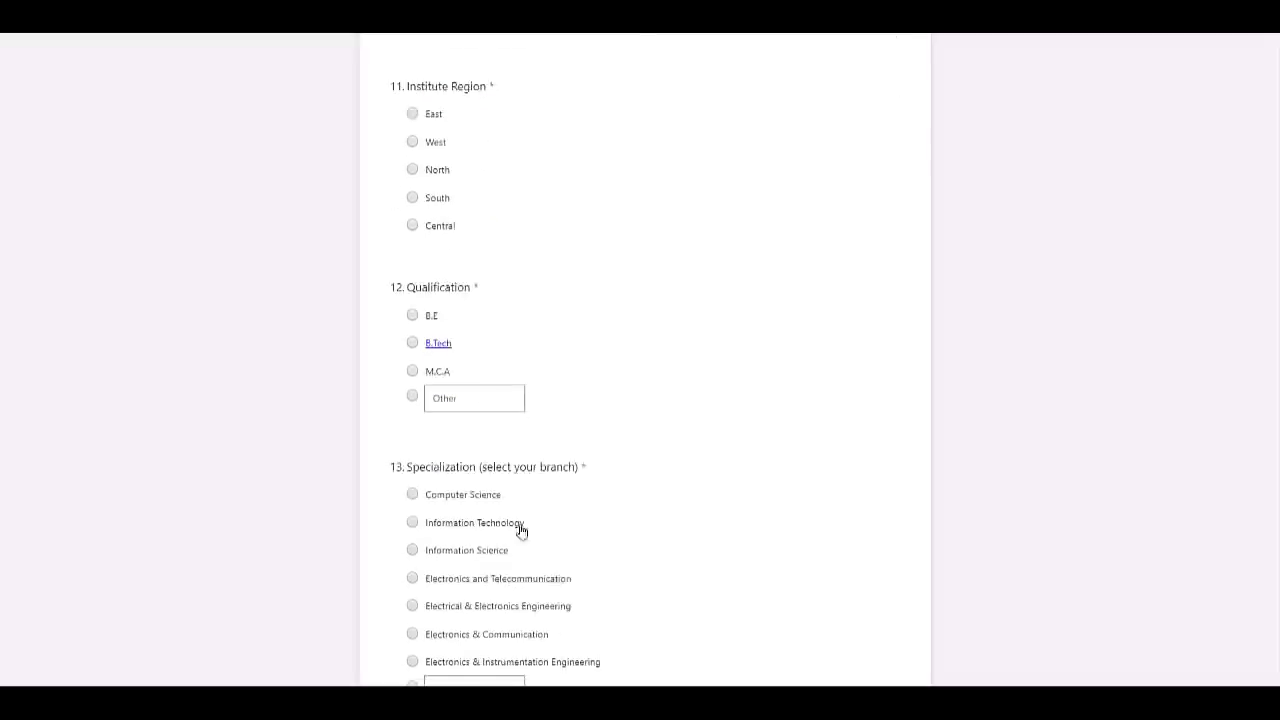
{"action": "scroll", "coordinate": [520, 529], "scroll_direction": "down", "scroll_amount": 1}
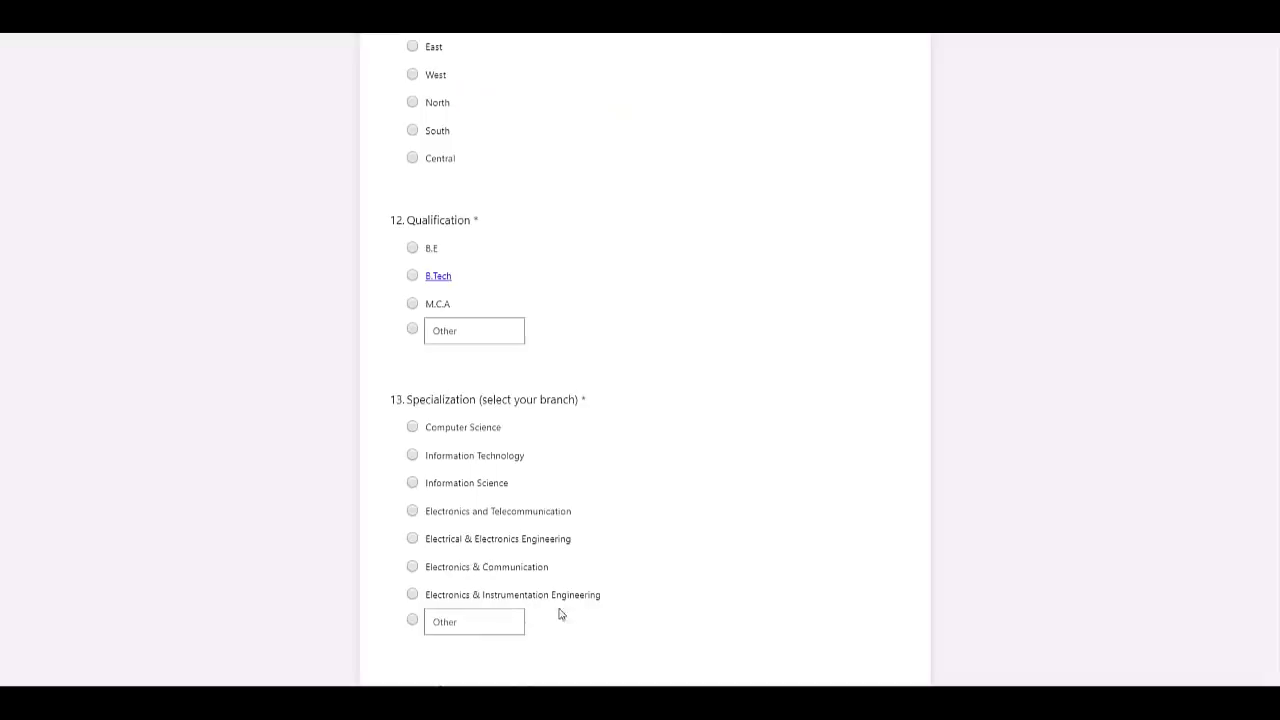
{"action": "scroll", "coordinate": [620, 546], "scroll_direction": "down", "scroll_amount": 1}
{"action": "scroll", "coordinate": [617, 545], "scroll_direction": "down", "scroll_amount": 1}
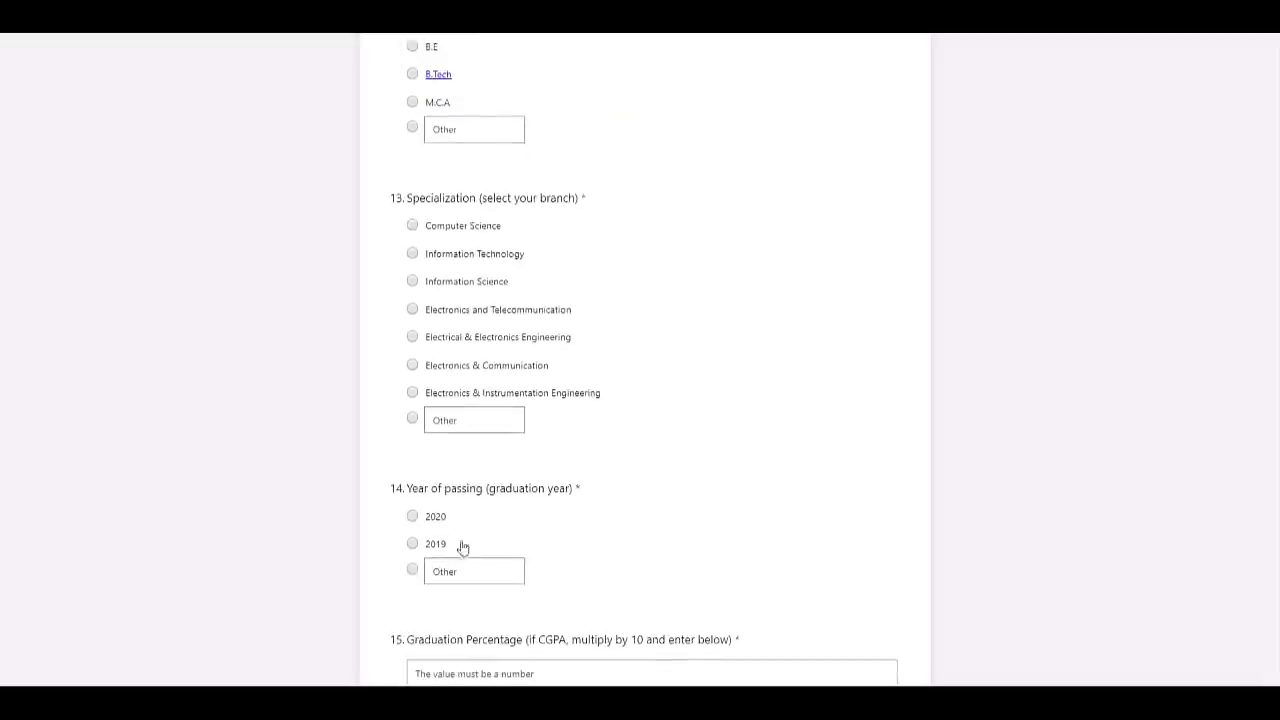
{"action": "scroll", "coordinate": [560, 505], "scroll_direction": "down", "scroll_amount": 1}
{"action": "scroll", "coordinate": [534, 546], "scroll_direction": "down", "scroll_amount": 1}
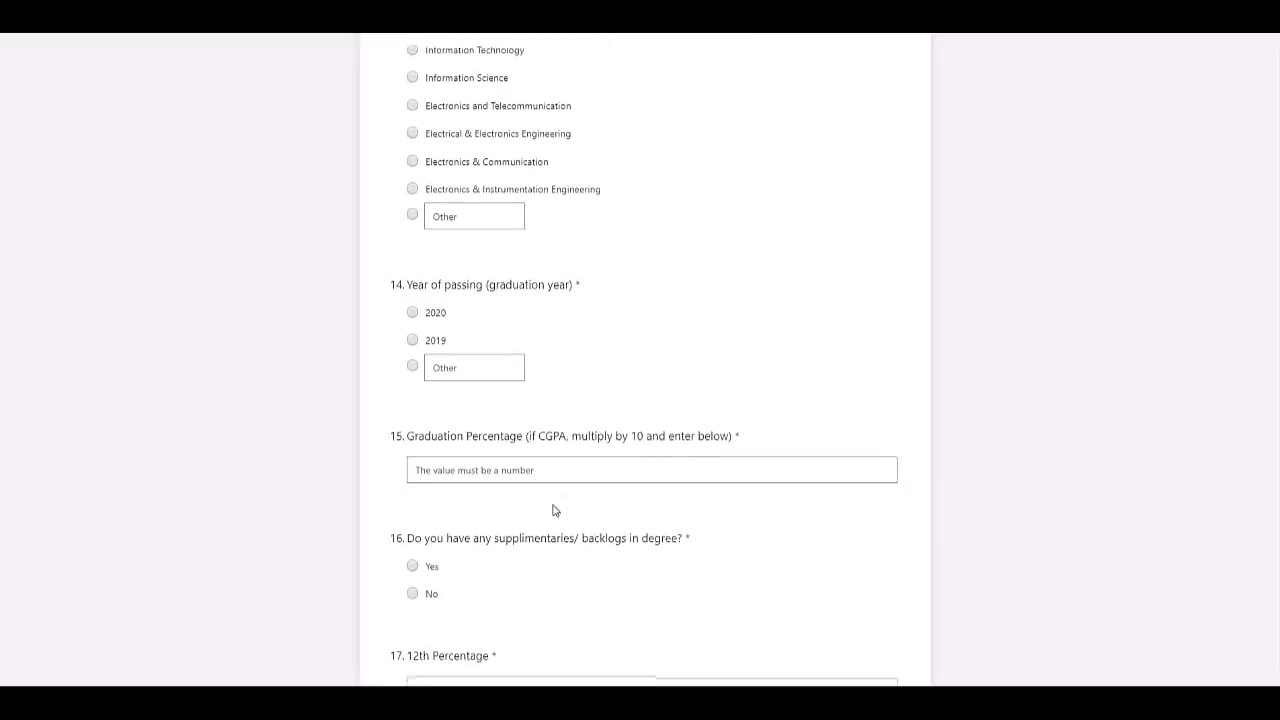
{"action": "scroll", "coordinate": [545, 505], "scroll_direction": "down", "scroll_amount": 2}
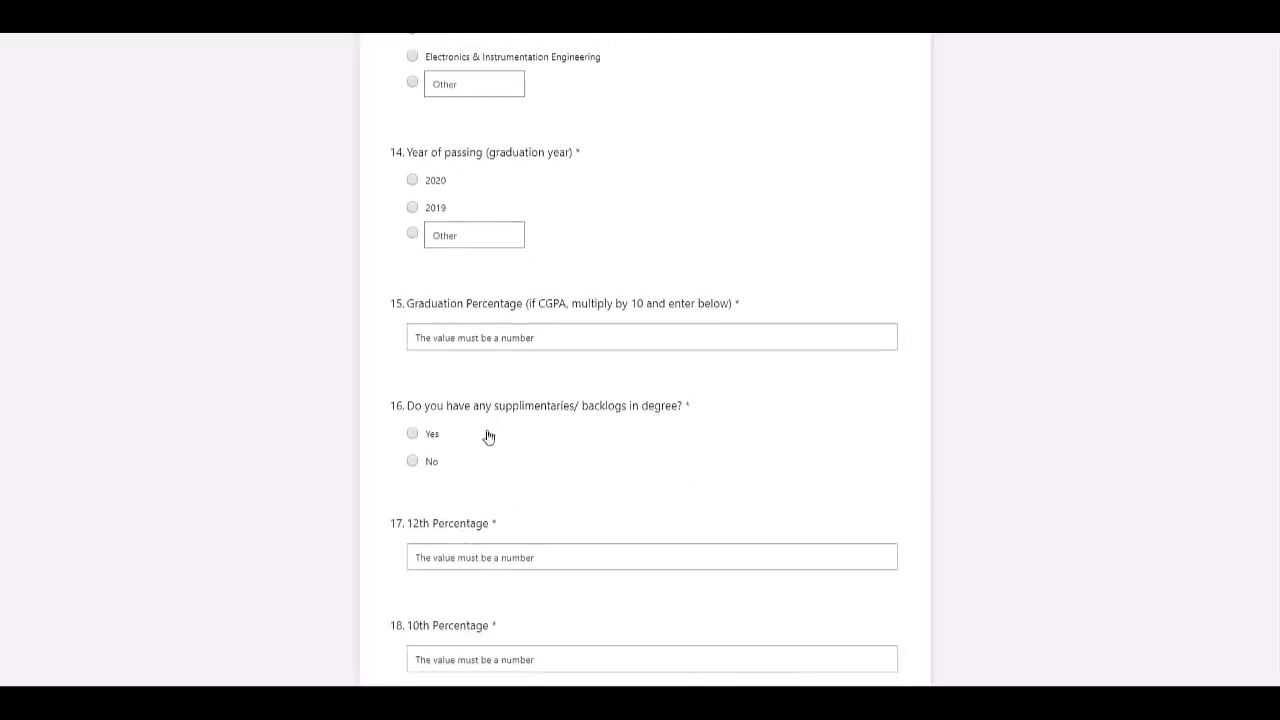
{"action": "scroll", "coordinate": [566, 469], "scroll_direction": "down", "scroll_amount": 1}
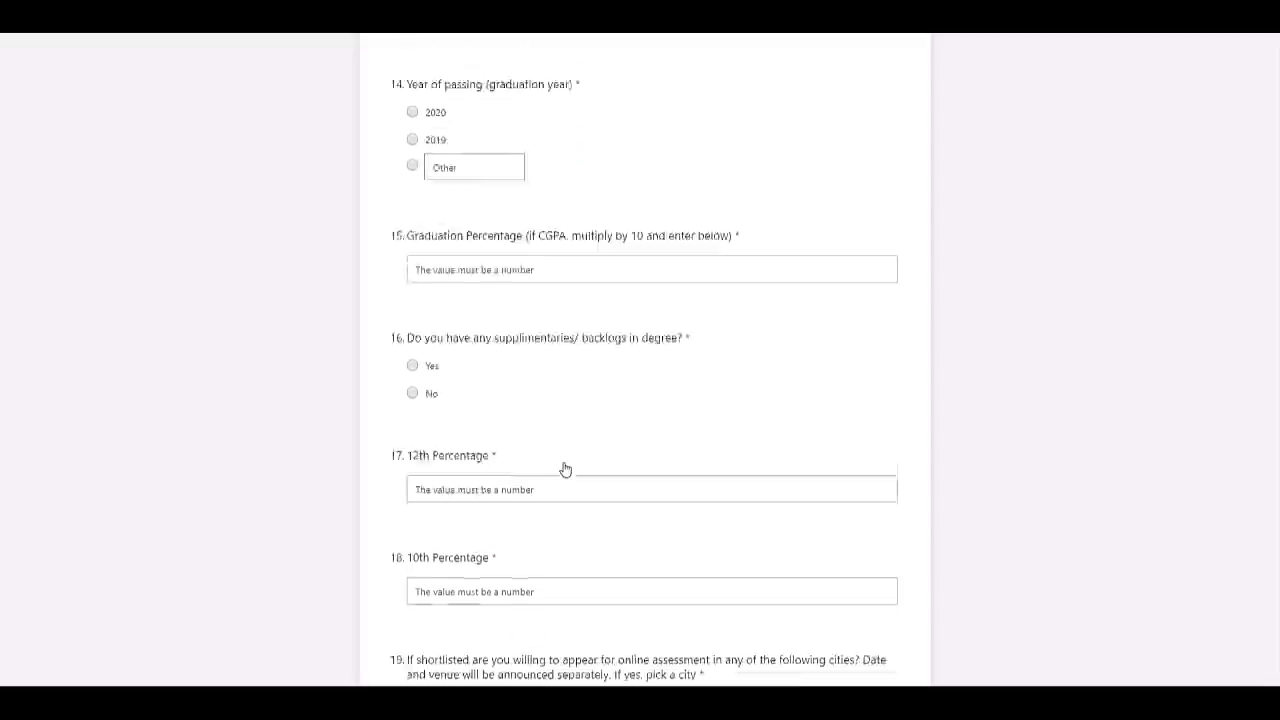
{"action": "scroll", "coordinate": [506, 437], "scroll_direction": "down", "scroll_amount": 1}
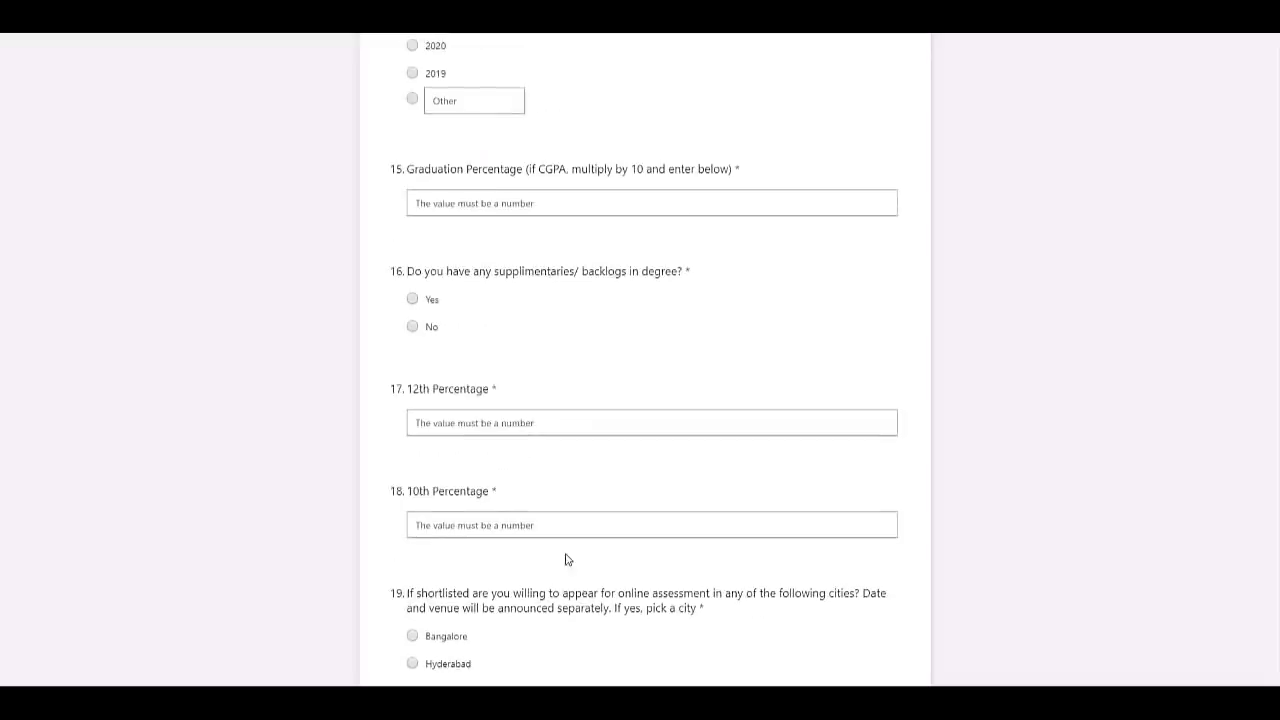
{"action": "scroll", "coordinate": [563, 557], "scroll_direction": "down", "scroll_amount": 2}
{"action": "scroll", "coordinate": [520, 470], "scroll_direction": "down", "scroll_amount": 1}
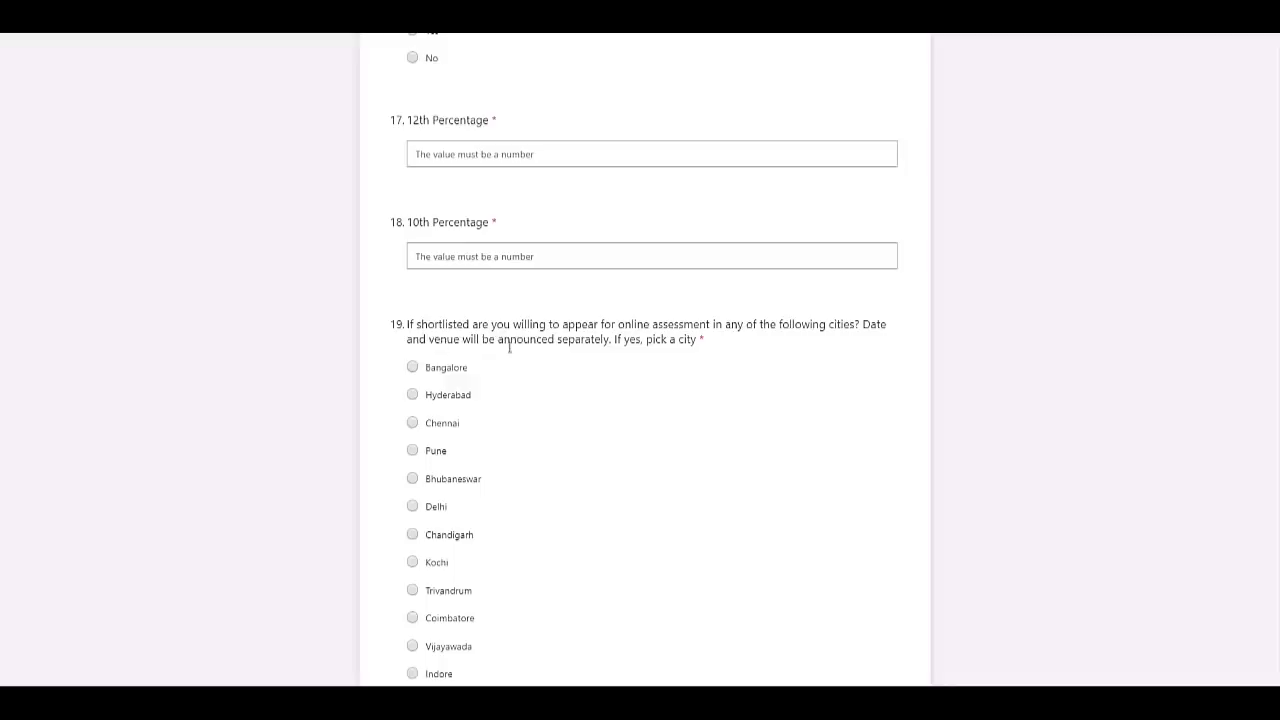
{"action": "scroll", "coordinate": [672, 368], "scroll_direction": "down", "scroll_amount": 1}
{"action": "scroll", "coordinate": [672, 368], "scroll_direction": "down", "scroll_amount": 2}
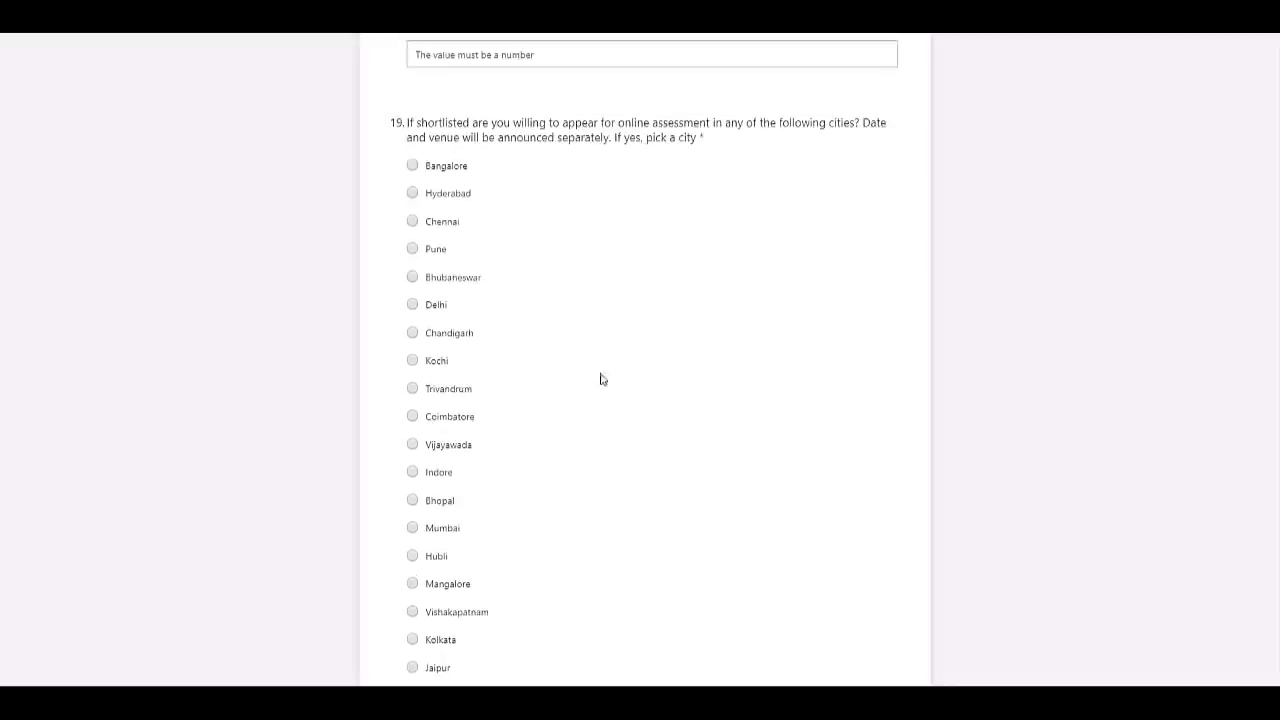
{"action": "scroll", "coordinate": [549, 486], "scroll_direction": "down", "scroll_amount": 1}
{"action": "scroll", "coordinate": [550, 508], "scroll_direction": "up", "scroll_amount": 2}
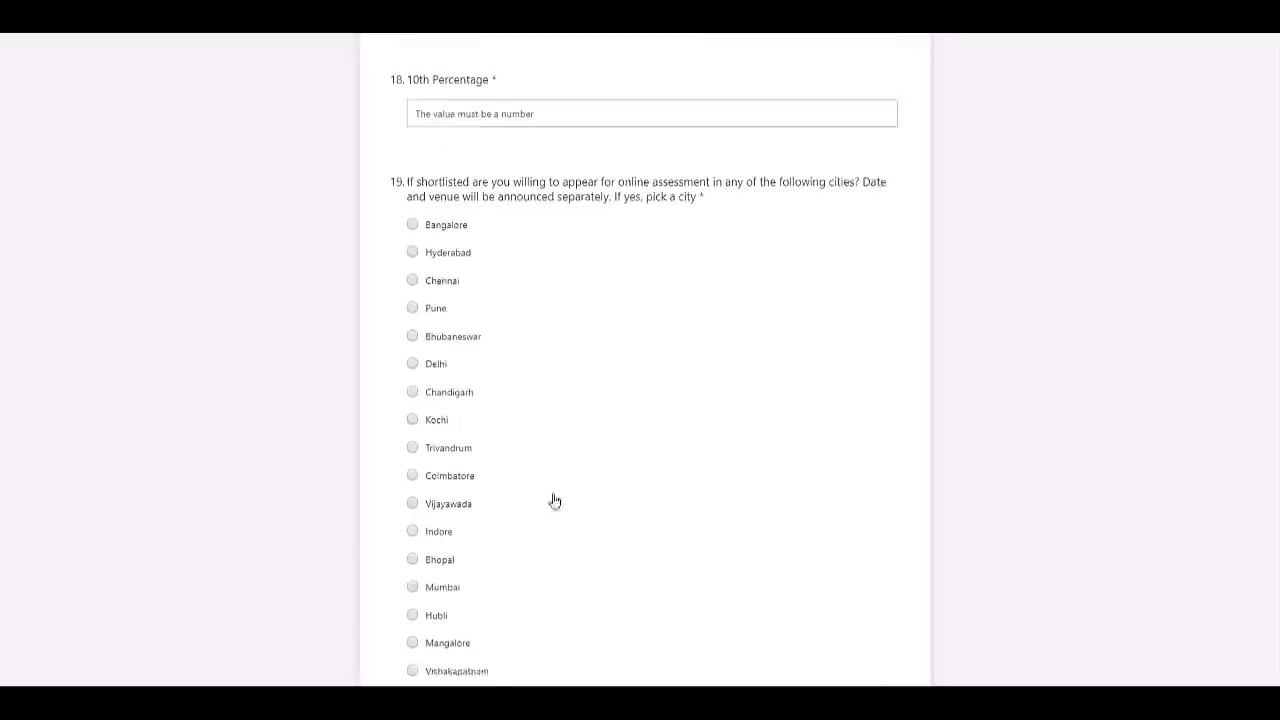
{"action": "scroll", "coordinate": [560, 451], "scroll_direction": "down", "scroll_amount": 3}
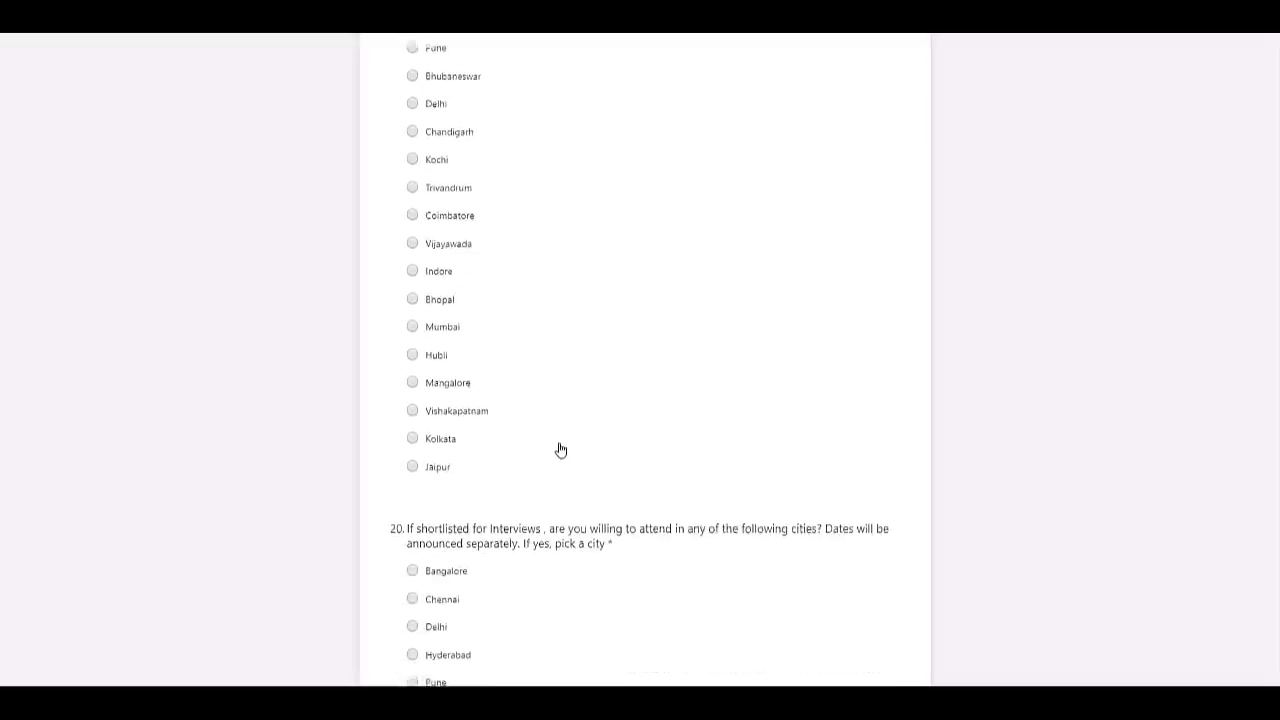
{"action": "scroll", "coordinate": [560, 466], "scroll_direction": "down", "scroll_amount": 1}
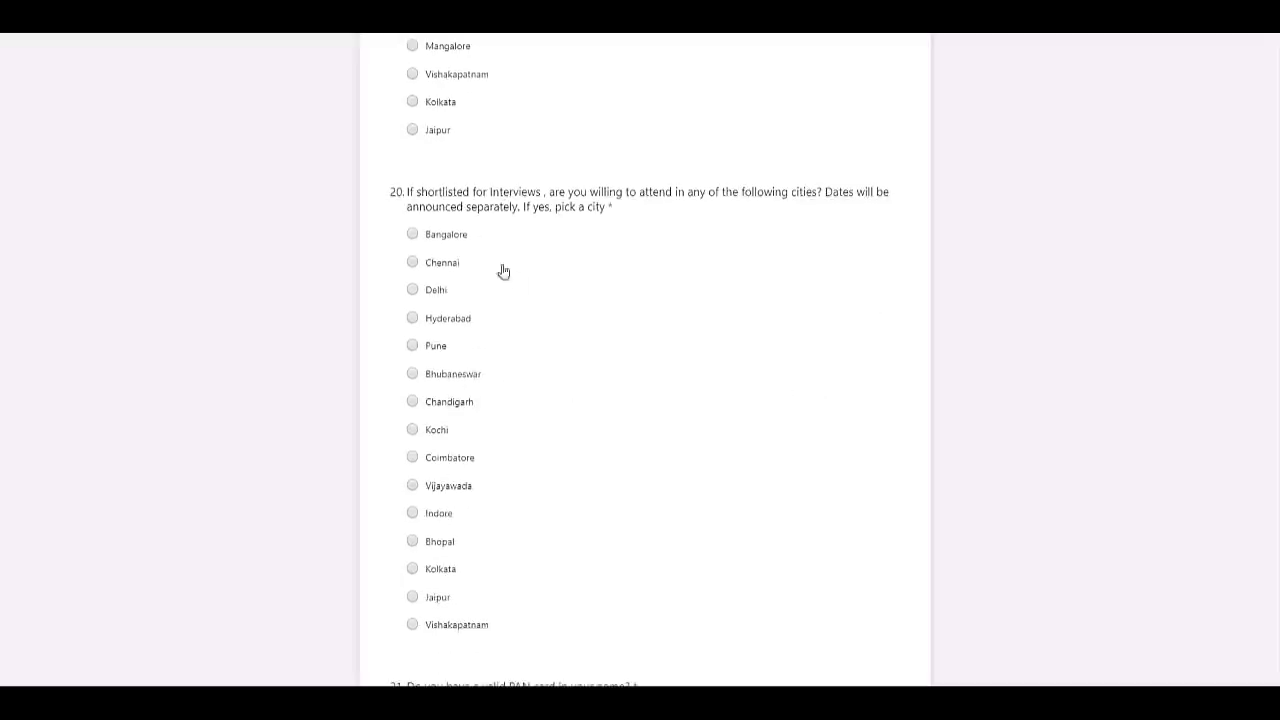
{"action": "scroll", "coordinate": [589, 549], "scroll_direction": "down", "scroll_amount": 2}
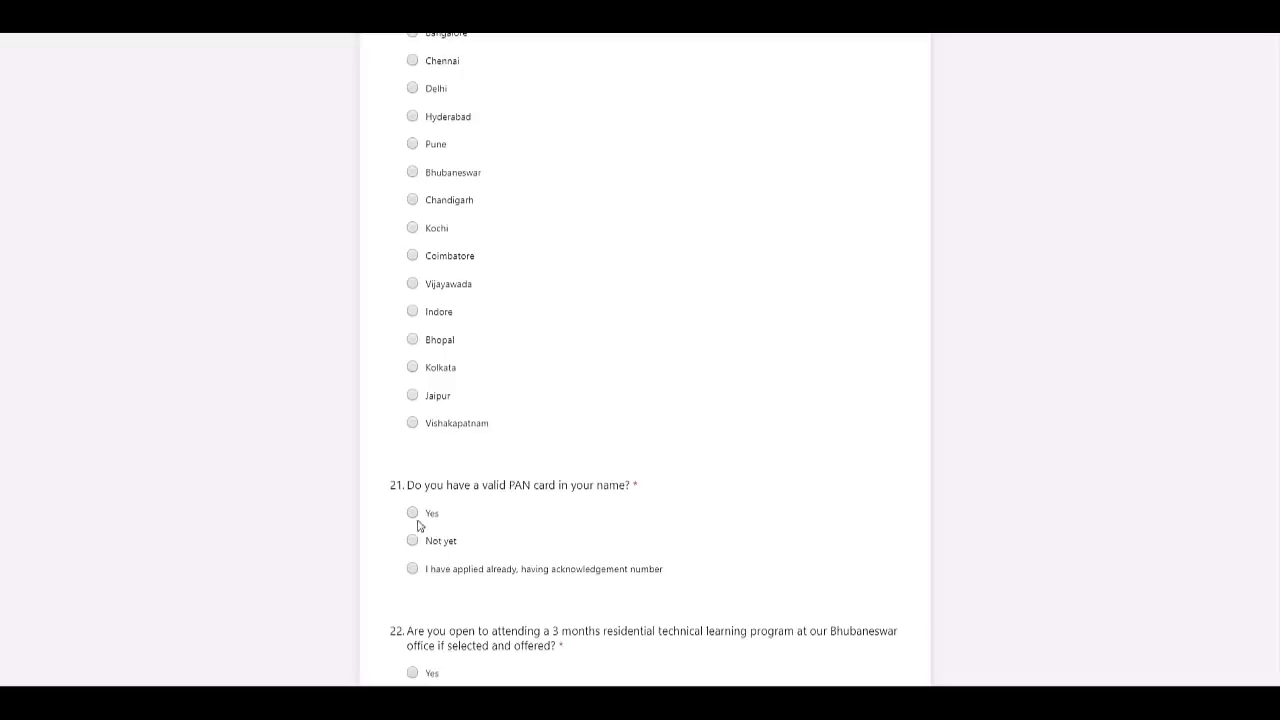
Answer Yes to the PAN card and Bhubaneswar residential program questions
{"action": "left_click", "coordinate": [412, 513]}
{"action": "scroll", "coordinate": [430, 536], "scroll_direction": "down", "scroll_amount": 1}
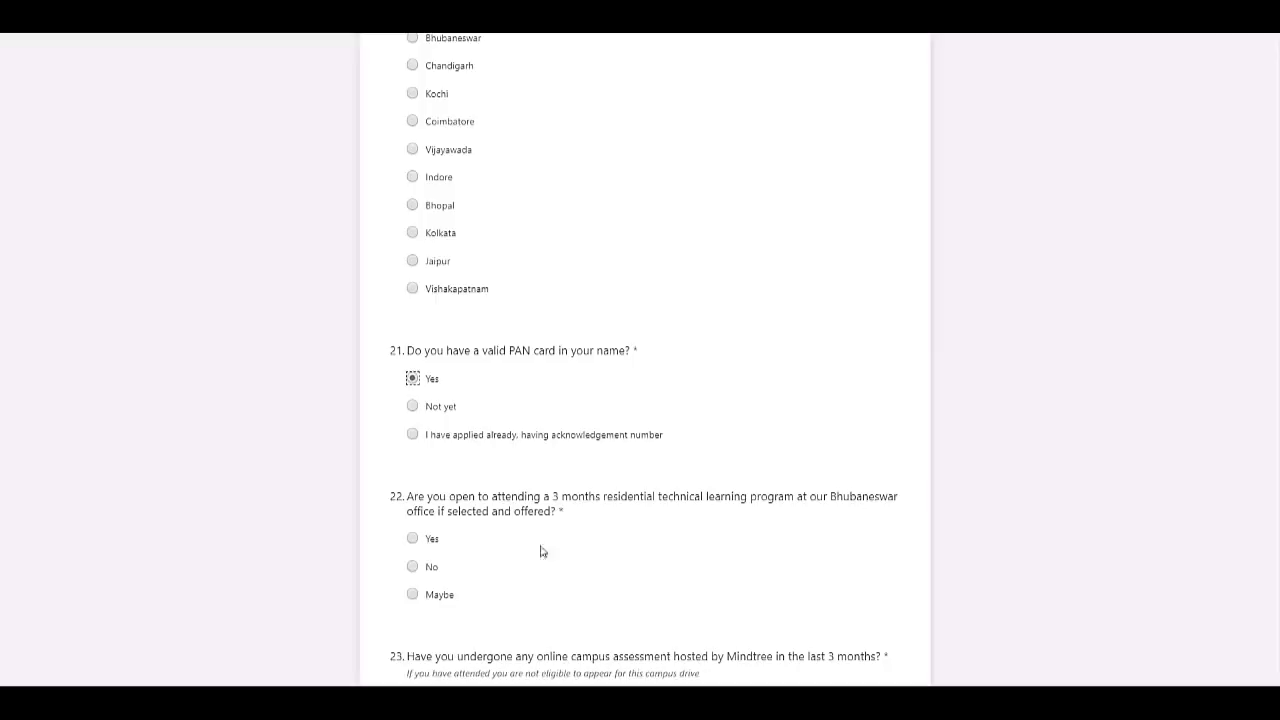
{"action": "left_click", "coordinate": [413, 541]}
{"action": "scroll", "coordinate": [517, 549], "scroll_direction": "down", "scroll_amount": 2}
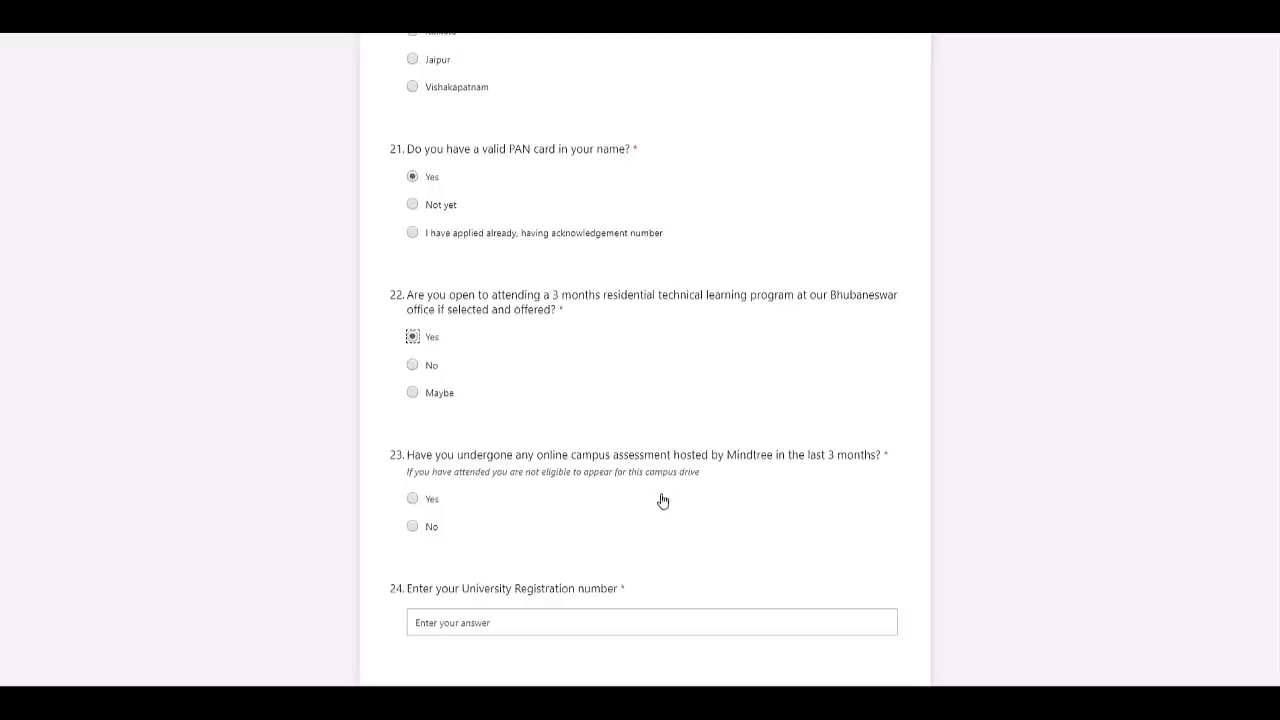
{"action": "scroll", "coordinate": [658, 500], "scroll_direction": "down", "scroll_amount": 2}
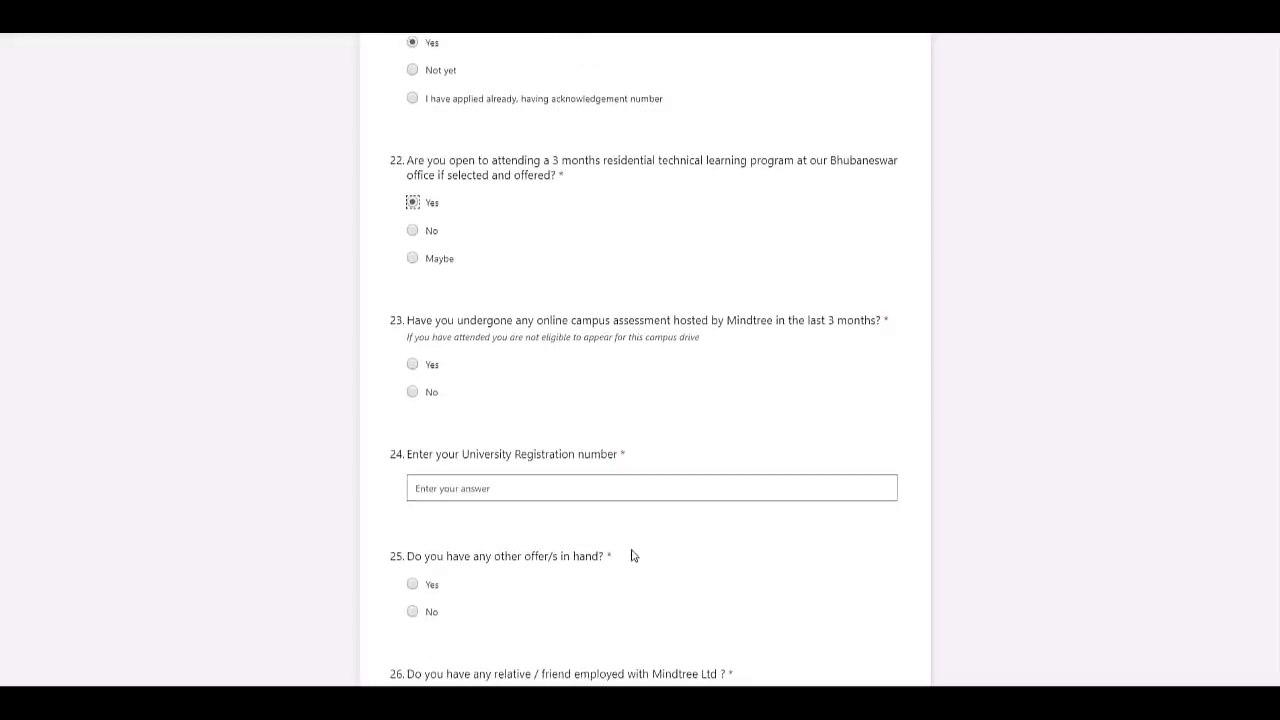
{"action": "scroll", "coordinate": [635, 556], "scroll_direction": "down", "scroll_amount": 2}
Answer No to having other offers, then scroll back up to the form header
{"action": "left_click", "coordinate": [412, 450]}
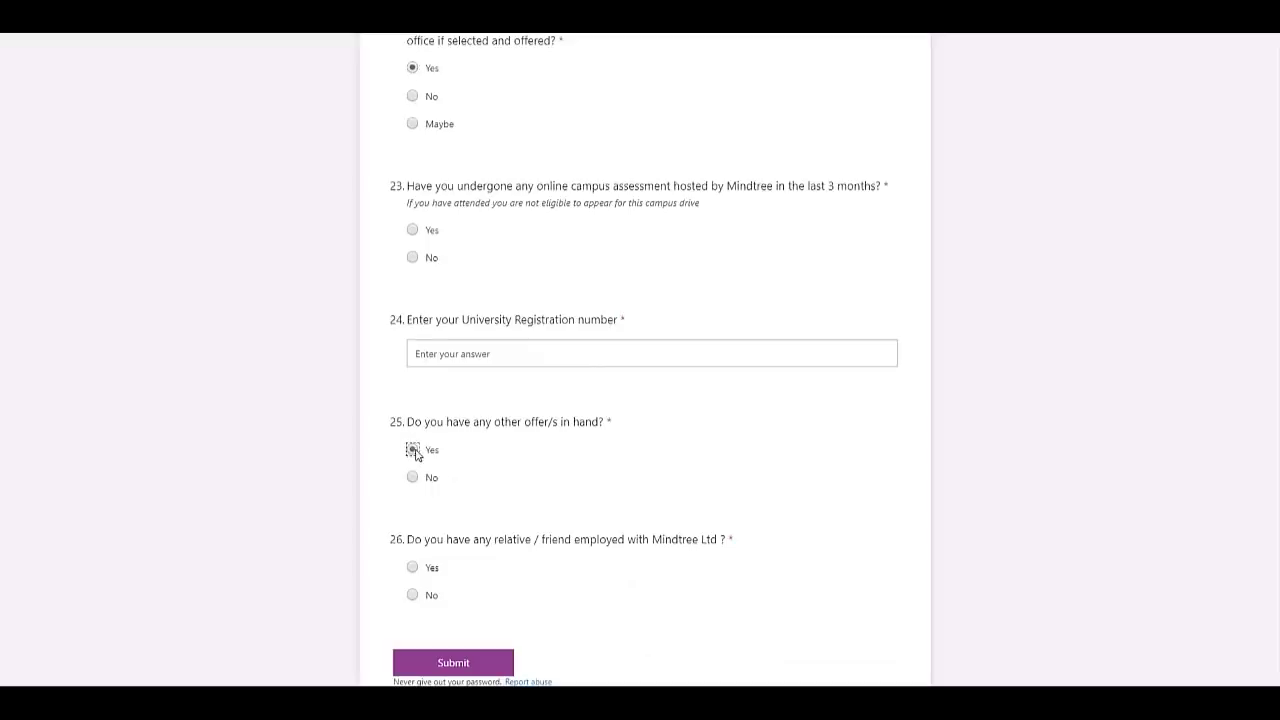
{"action": "left_click", "coordinate": [422, 479]}
{"action": "scroll", "coordinate": [509, 517], "scroll_direction": "down", "scroll_amount": 1}
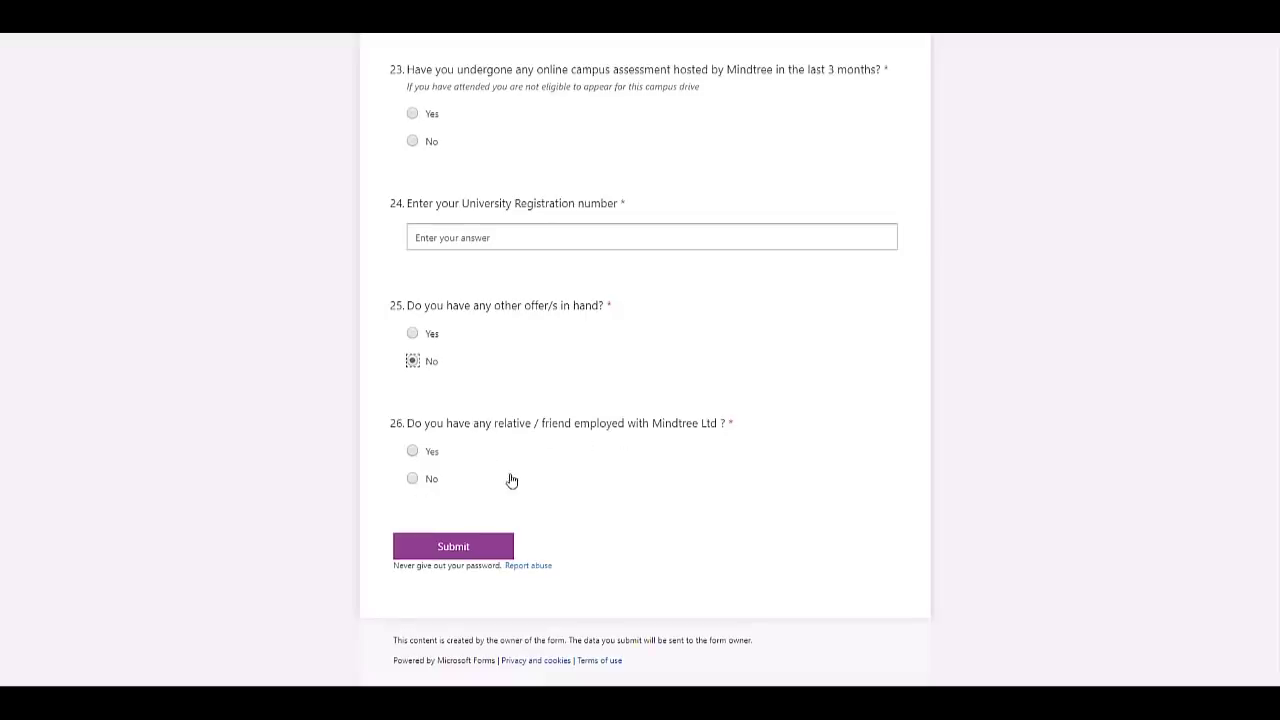
{"action": "scroll", "coordinate": [520, 476], "scroll_direction": "up", "scroll_amount": 2}
{"action": "scroll", "coordinate": [530, 480], "scroll_direction": "up", "scroll_amount": 3}
{"action": "scroll", "coordinate": [523, 477], "scroll_direction": "up", "scroll_amount": 5}
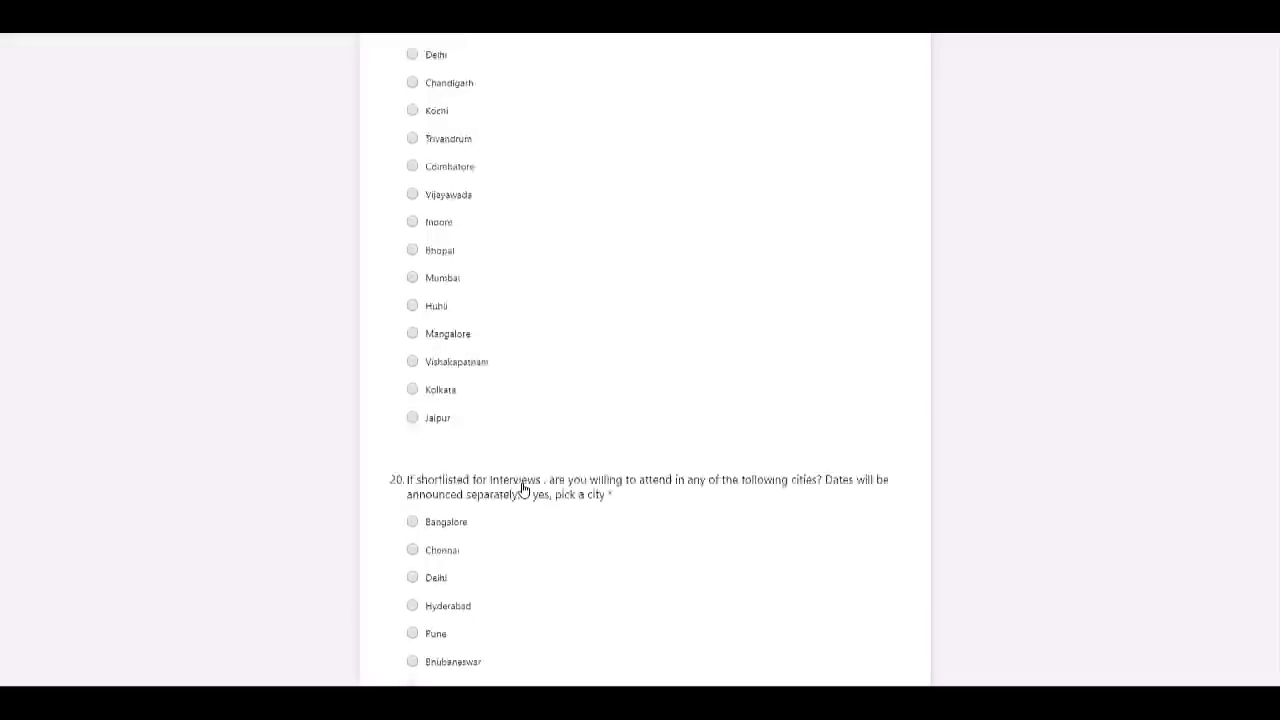
{"action": "scroll", "coordinate": [523, 477], "scroll_direction": "up", "scroll_amount": 5}
{"action": "scroll", "coordinate": [523, 480], "scroll_direction": "up", "scroll_amount": 5}
{"action": "scroll", "coordinate": [518, 488], "scroll_direction": "up", "scroll_amount": 10}
{"action": "scroll", "coordinate": [518, 488], "scroll_direction": "up", "scroll_amount": 5}
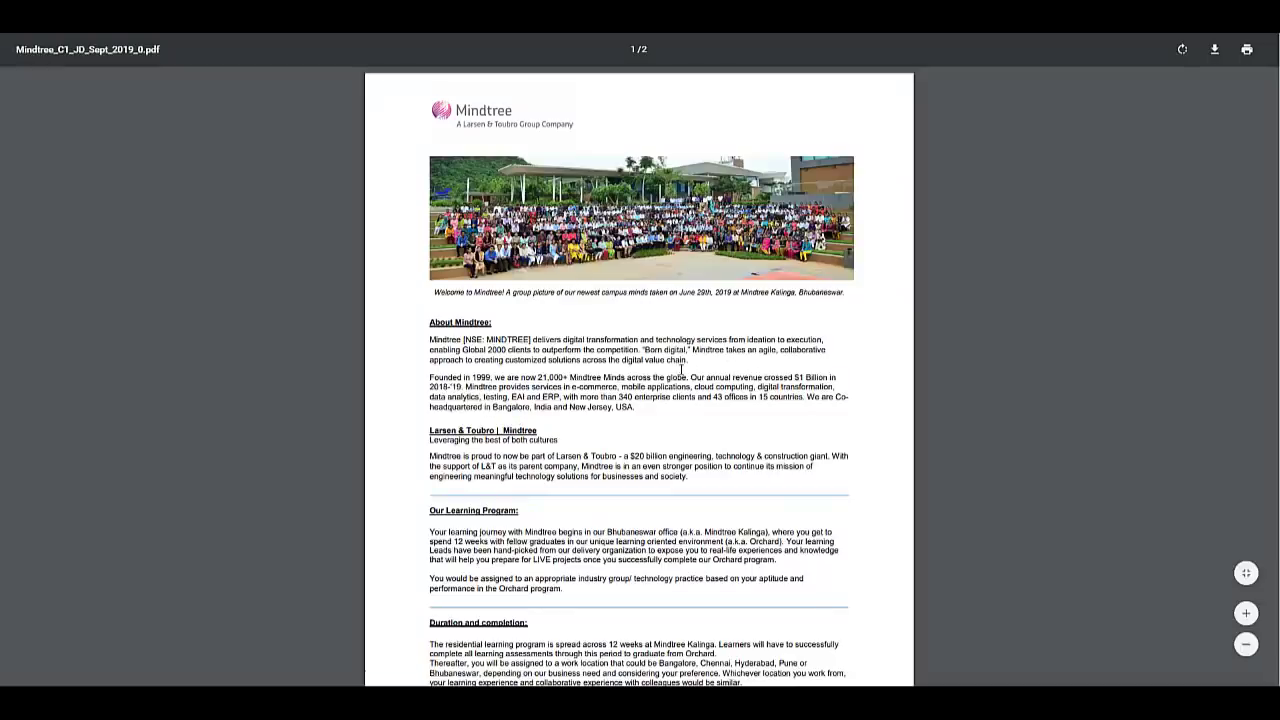
Read page 1 of the Mindtree JD PDF through the learning program and Duration sections
{"action": "scroll", "coordinate": [690, 364], "scroll_direction": "up", "scroll_amount": 3}
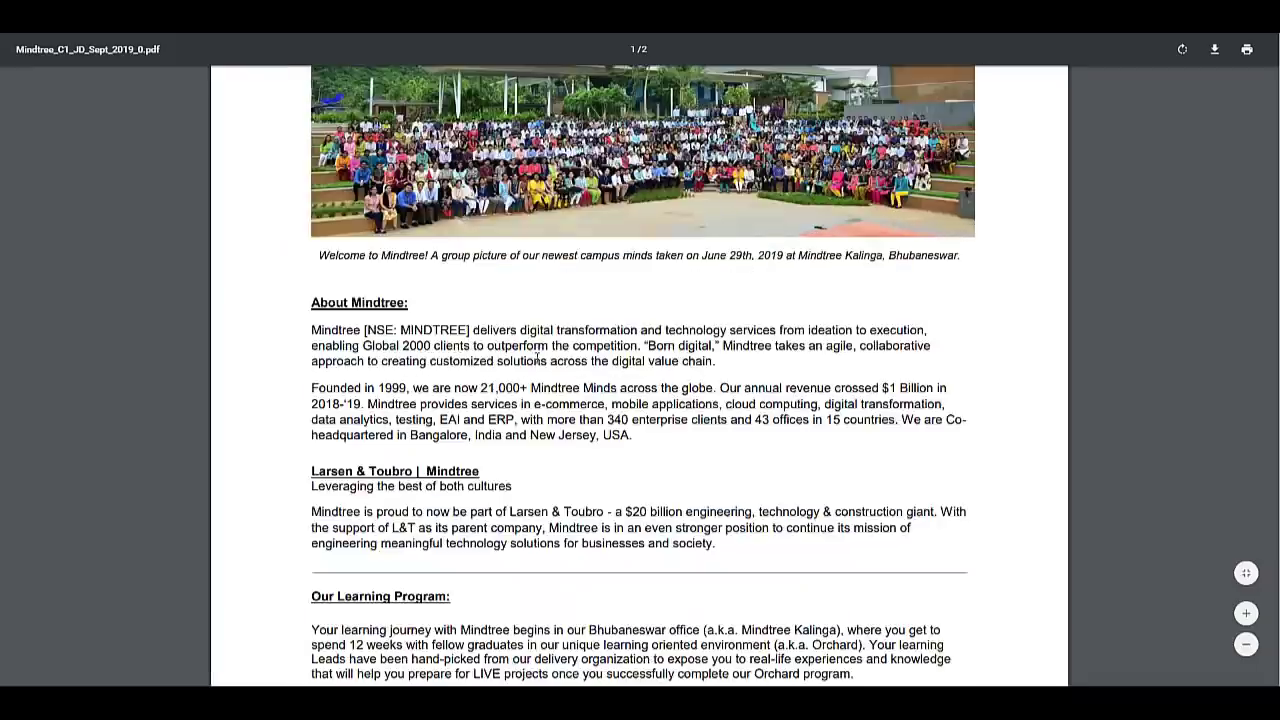
{"action": "scroll", "coordinate": [517, 423], "scroll_direction": "down", "scroll_amount": 2}
{"action": "scroll", "coordinate": [510, 427], "scroll_direction": "down", "scroll_amount": 1}
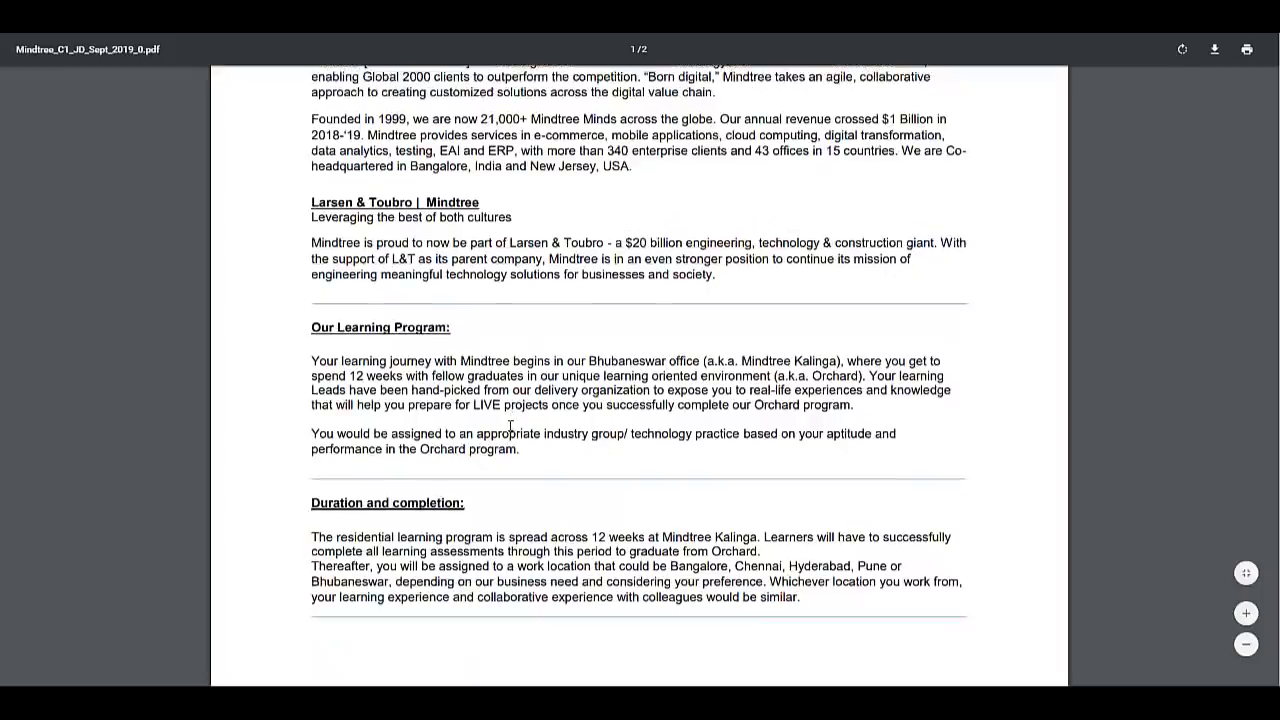
{"action": "scroll", "coordinate": [511, 425], "scroll_direction": "down", "scroll_amount": 1}
{"action": "scroll", "coordinate": [495, 418], "scroll_direction": "down", "scroll_amount": 1}
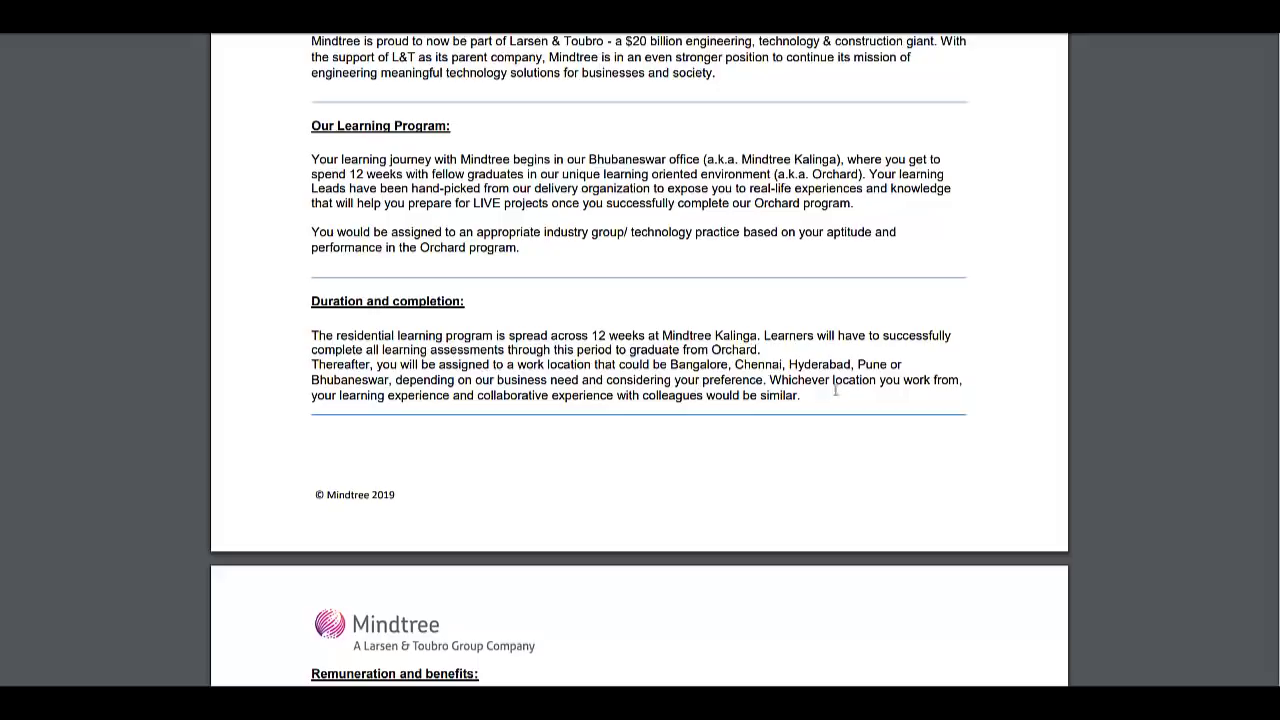
{"action": "scroll", "coordinate": [637, 408], "scroll_direction": "down", "scroll_amount": 2}
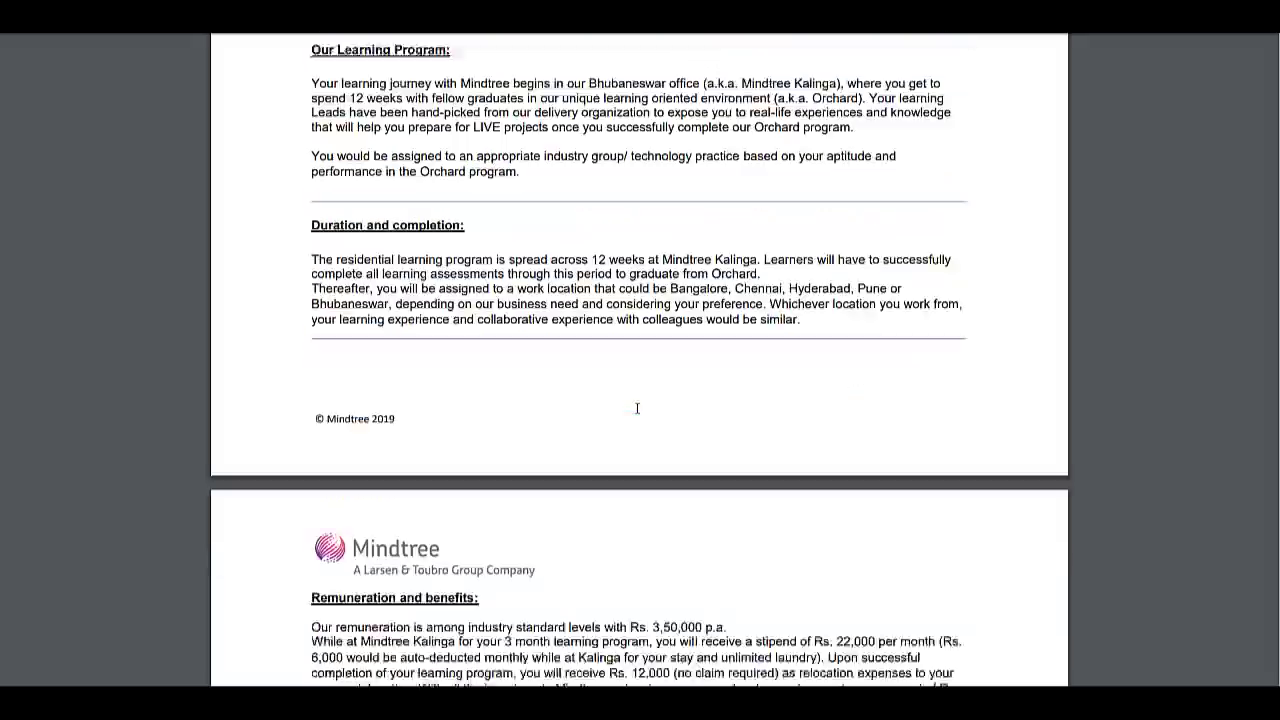
{"action": "scroll", "coordinate": [475, 269], "scroll_direction": "up", "scroll_amount": 2}
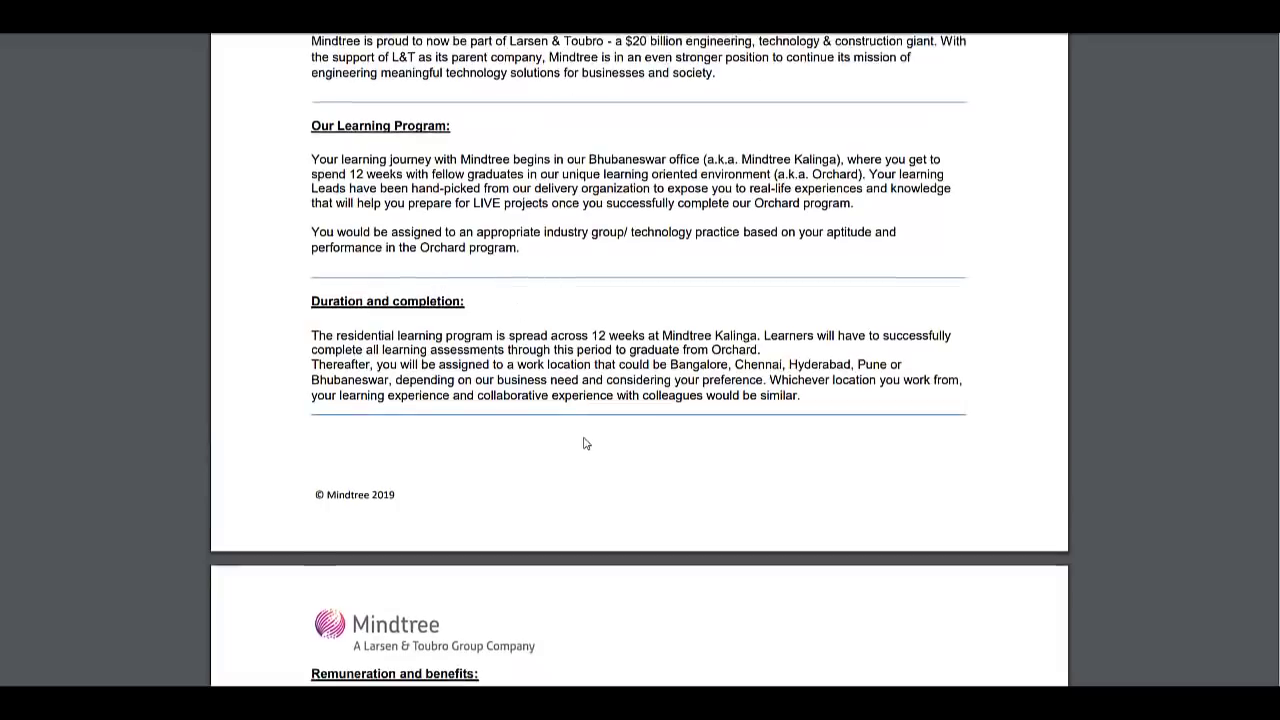
{"action": "scroll", "coordinate": [586, 430], "scroll_direction": "down", "scroll_amount": 4}
{"action": "scroll", "coordinate": [586, 430], "scroll_direction": "down", "scroll_amount": 3}
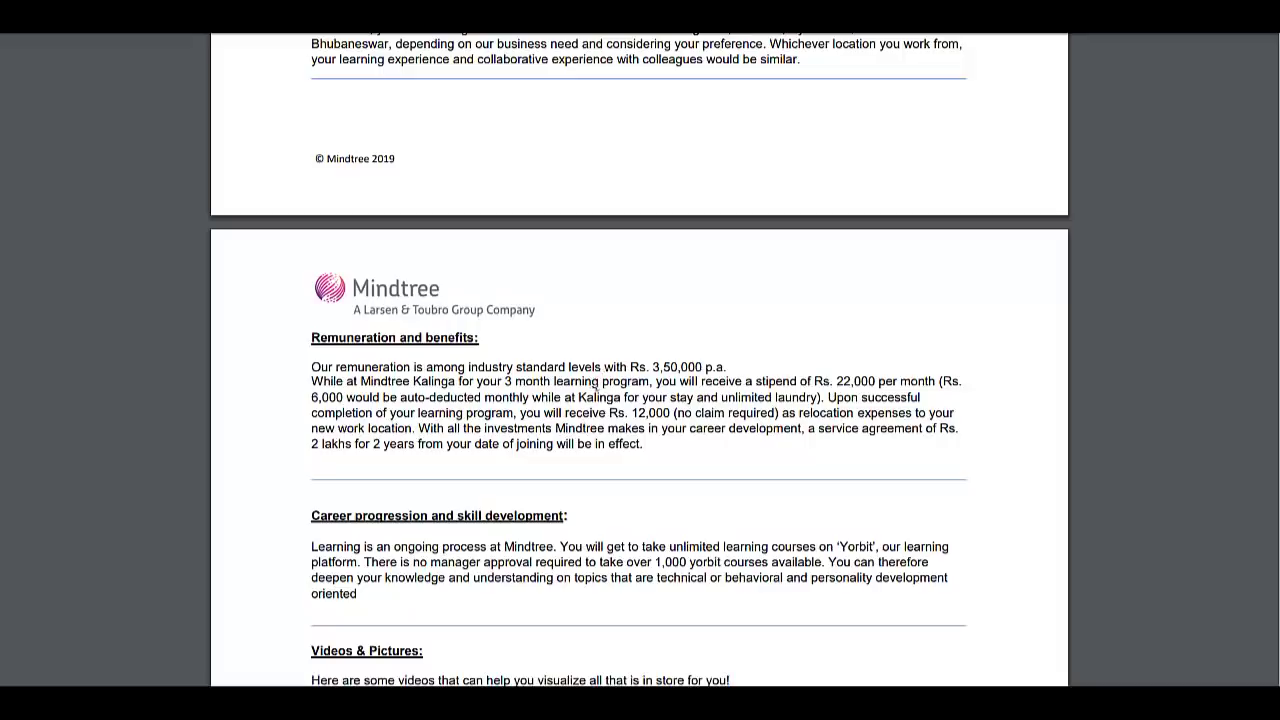
Read page 2 past the videos list to the three-level interview and assessment process
{"action": "scroll", "coordinate": [593, 383], "scroll_direction": "down", "scroll_amount": 3}
{"action": "scroll", "coordinate": [596, 401], "scroll_direction": "down", "scroll_amount": 3}
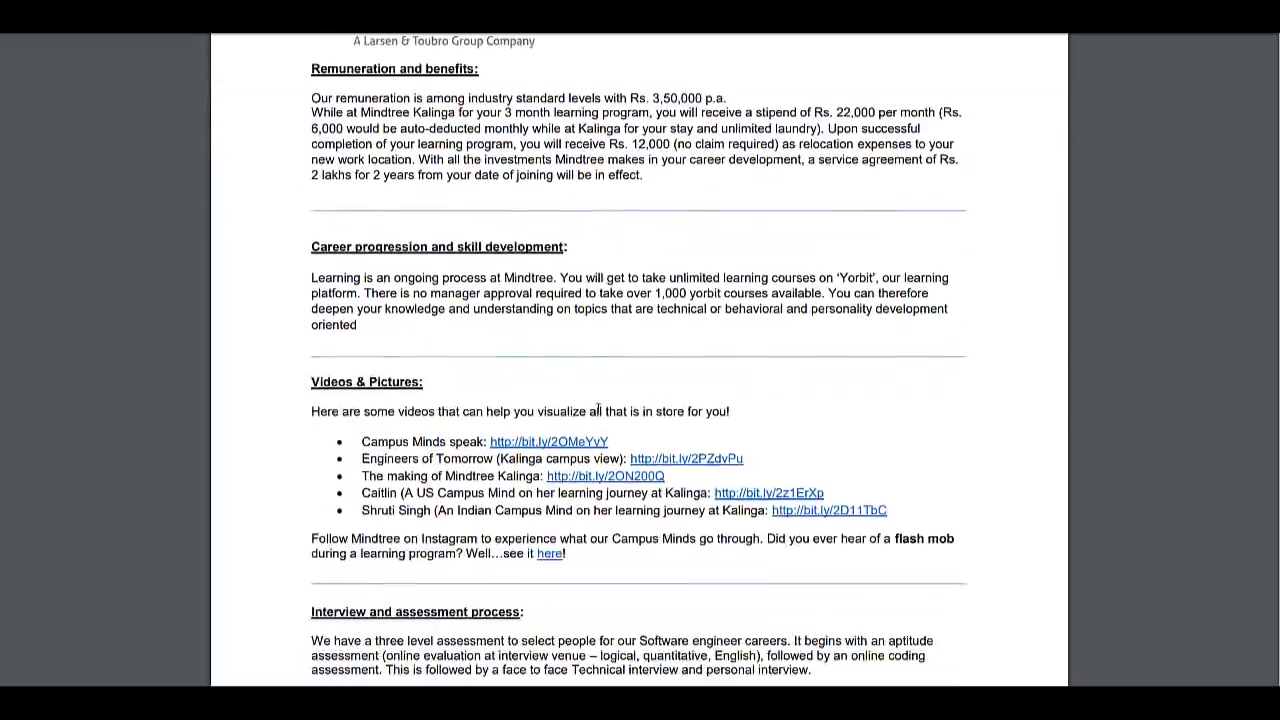
{"action": "scroll", "coordinate": [598, 410], "scroll_direction": "down", "scroll_amount": 3}
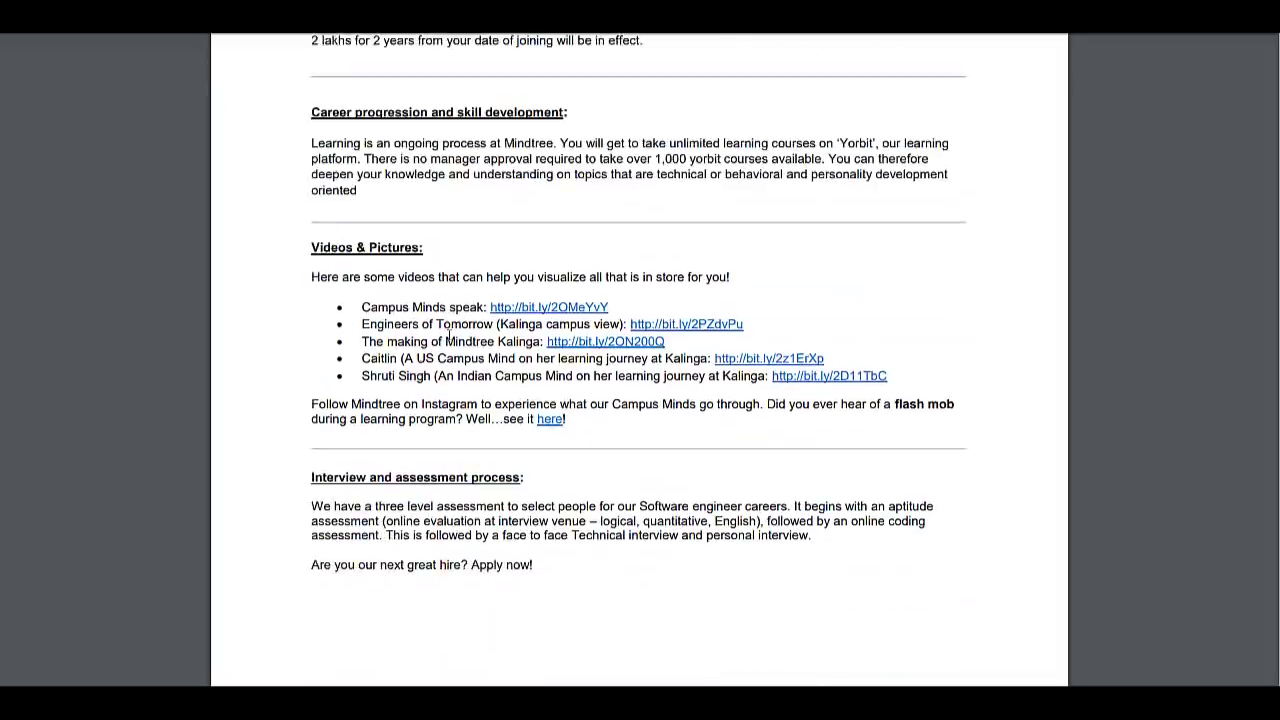
{"action": "scroll", "coordinate": [483, 401], "scroll_direction": "down", "scroll_amount": 2}
{"action": "scroll", "coordinate": [483, 401], "scroll_direction": "down", "scroll_amount": 1}
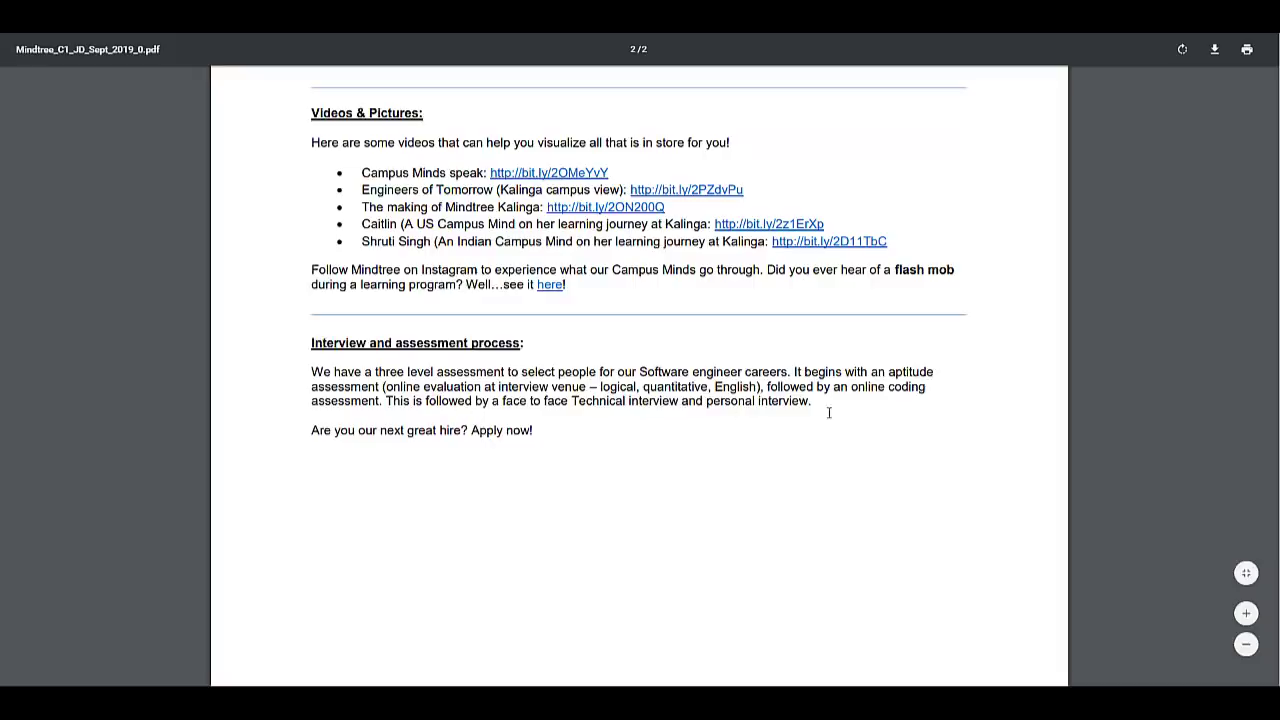
Scroll back to the top of page 1 with the group photo and About Mindtree
{"action": "scroll", "coordinate": [828, 410], "scroll_direction": "down", "scroll_amount": 2}
{"action": "scroll", "coordinate": [828, 412], "scroll_direction": "up", "scroll_amount": 1}
{"action": "scroll", "coordinate": [828, 412], "scroll_direction": "up", "scroll_amount": 2}
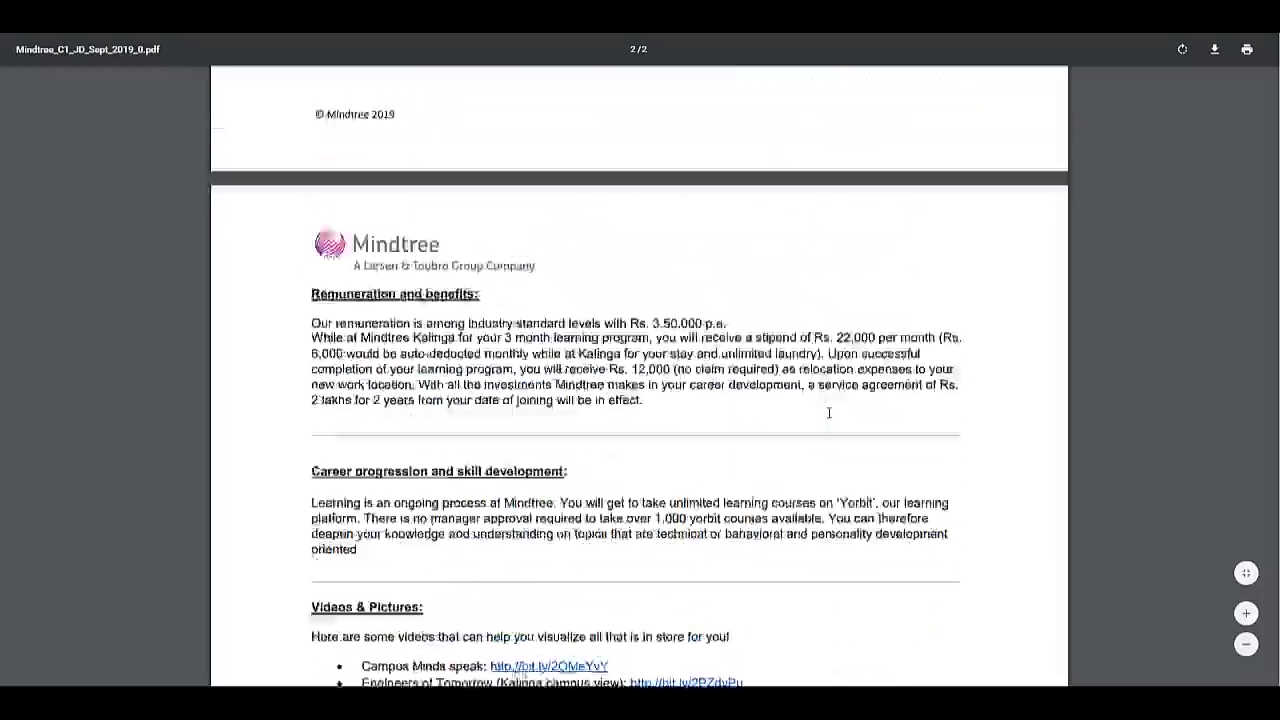
{"action": "scroll", "coordinate": [828, 412], "scroll_direction": "up", "scroll_amount": 4}
{"action": "scroll", "coordinate": [828, 412], "scroll_direction": "up", "scroll_amount": 5}
{"action": "scroll", "coordinate": [828, 412], "scroll_direction": "up", "scroll_amount": 1}
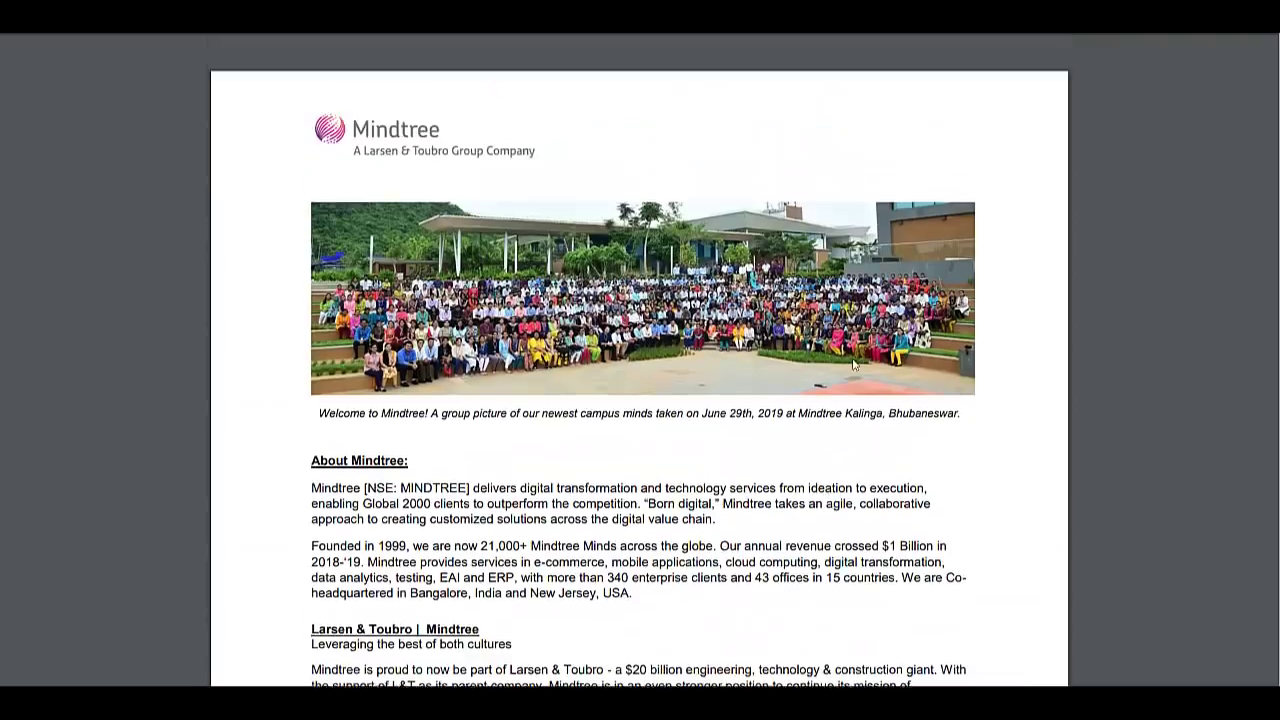